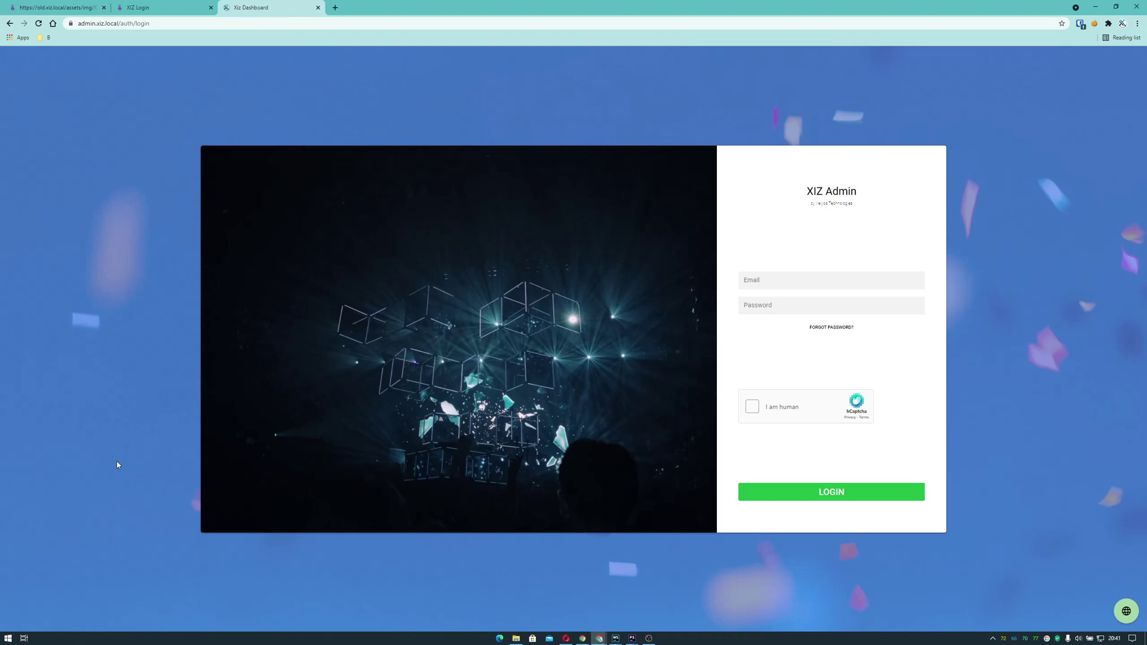
View the old XIZ login page and the XIZ.svg rocket logo image
left_click(129, 8)
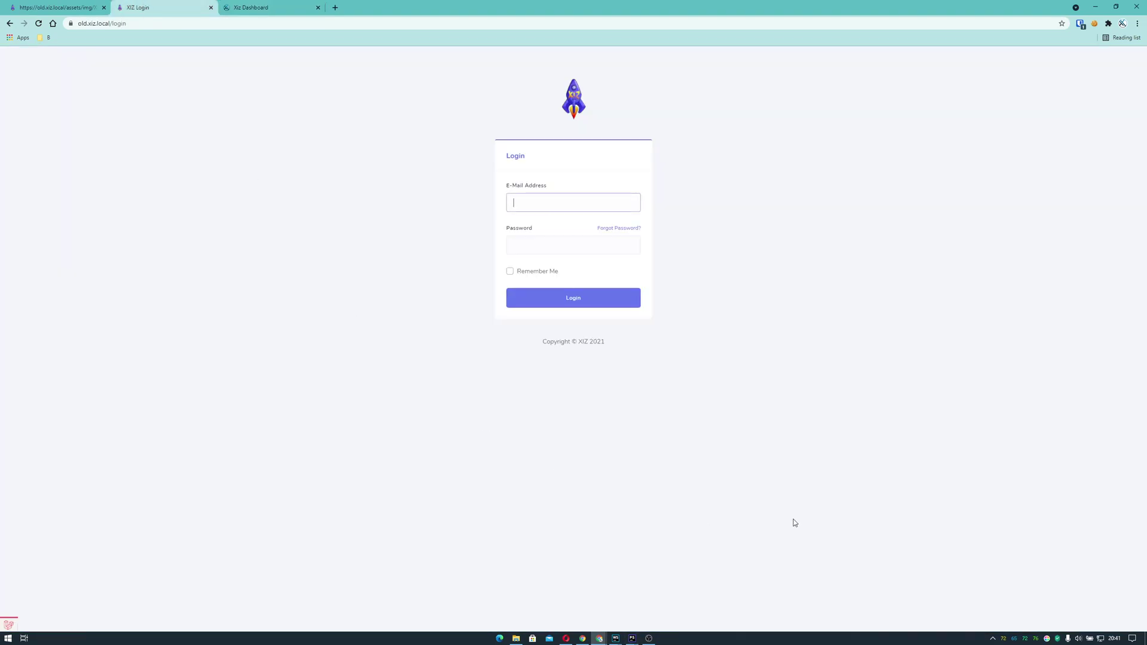
left_click(53, 7)
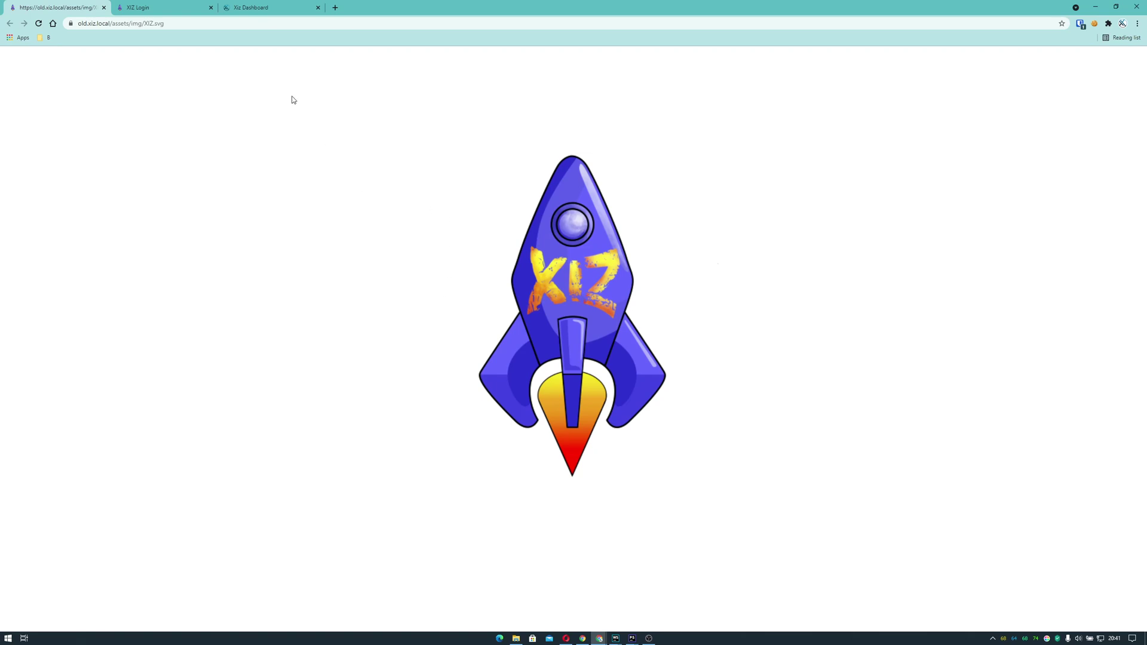
Log in to the old XIZ dashboard with the saved e-mail and the account password, and dismiss the offer to update the stored password
left_click(155, 7)
left_click(1081, 28)
left_click(980, 74)
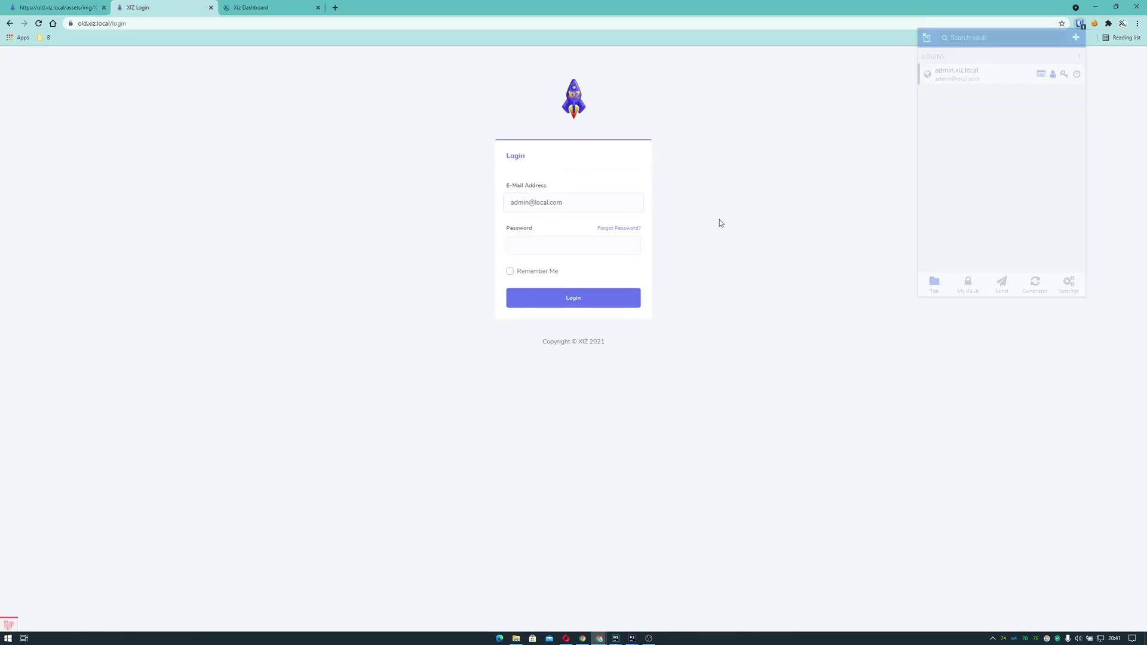
left_click_drag(583, 246, 494, 261)
type("•")
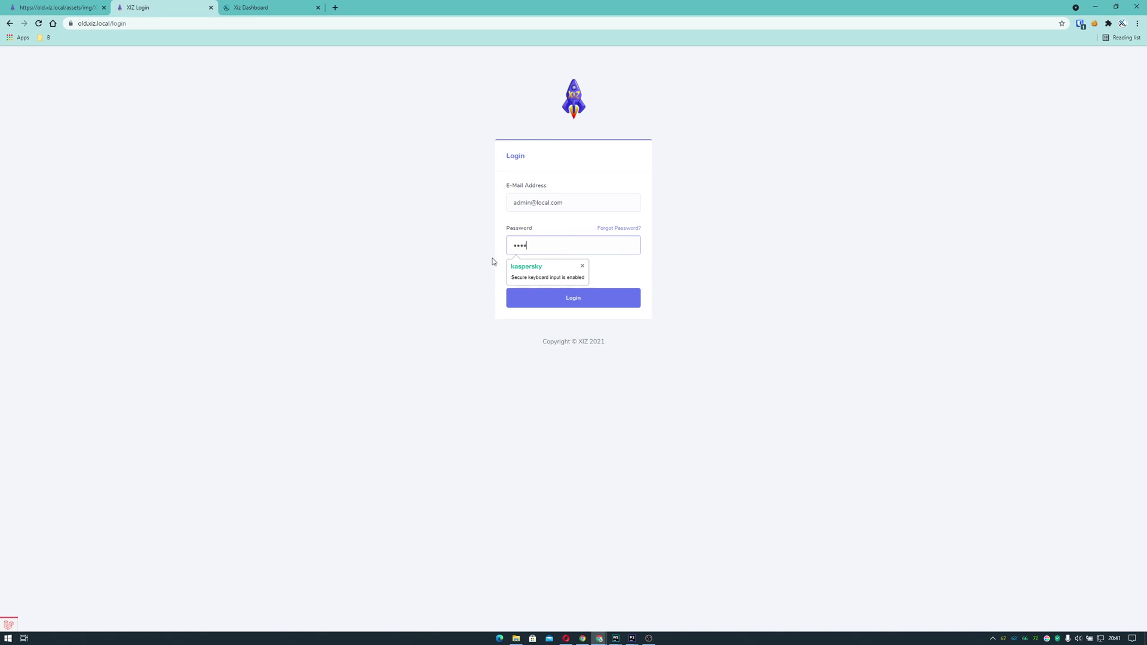
key("BackSpace")
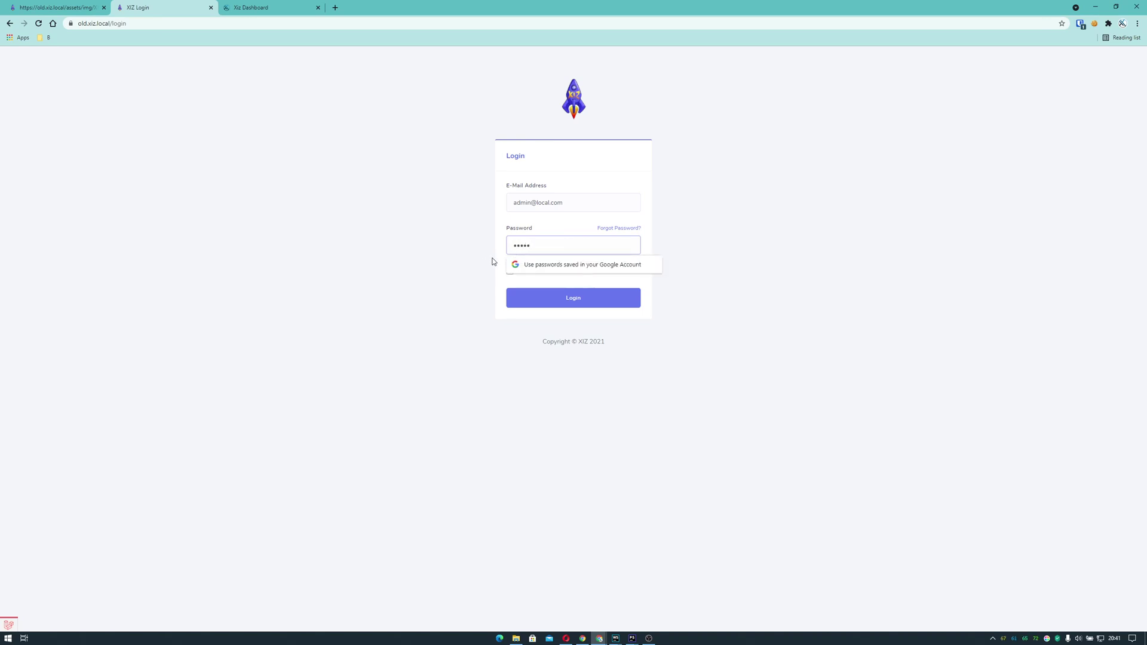
left_click(594, 300)
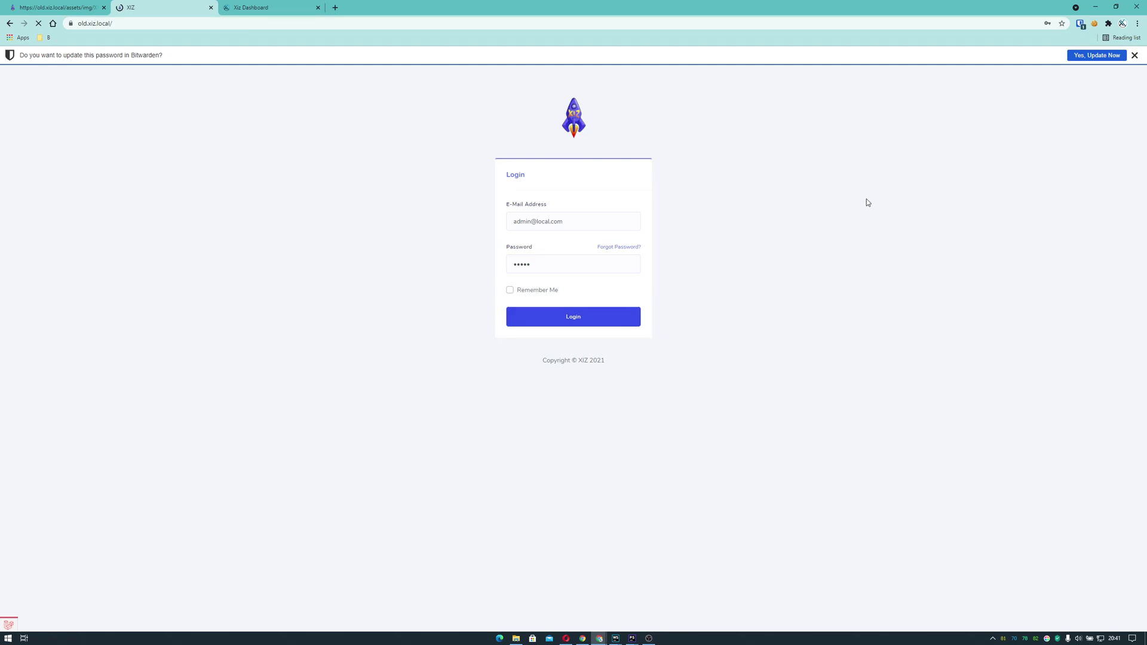
left_click(1134, 55)
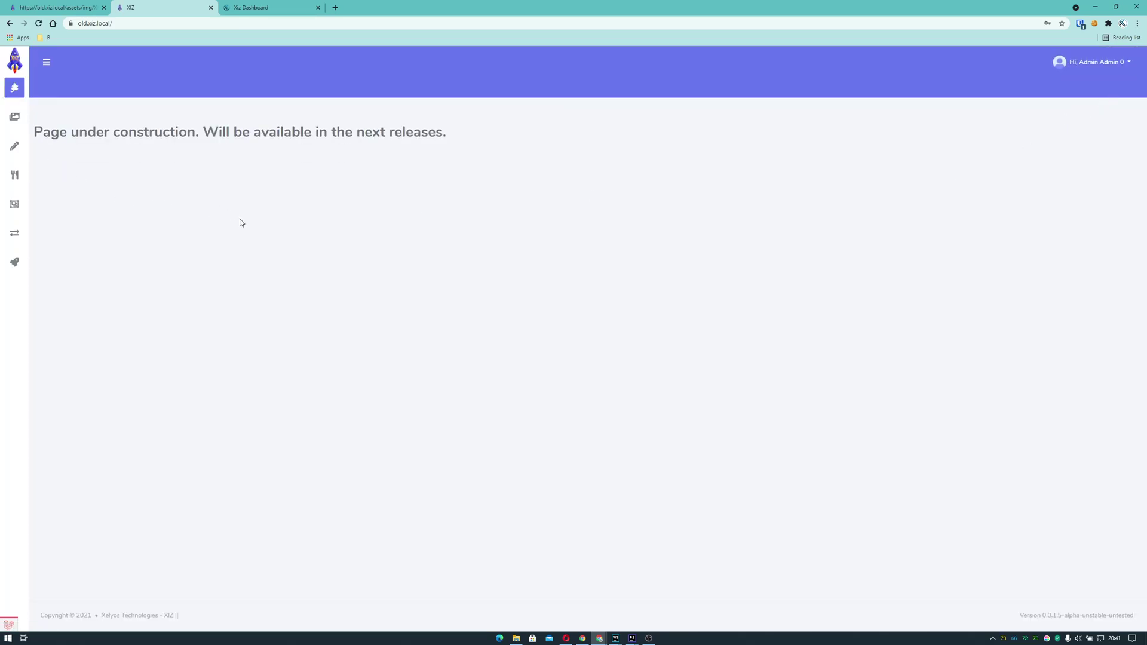
Open the blog's posts list and open the post "Modi et sit voluptatem omnis. EN" for editing
mouse_move(17, 174)
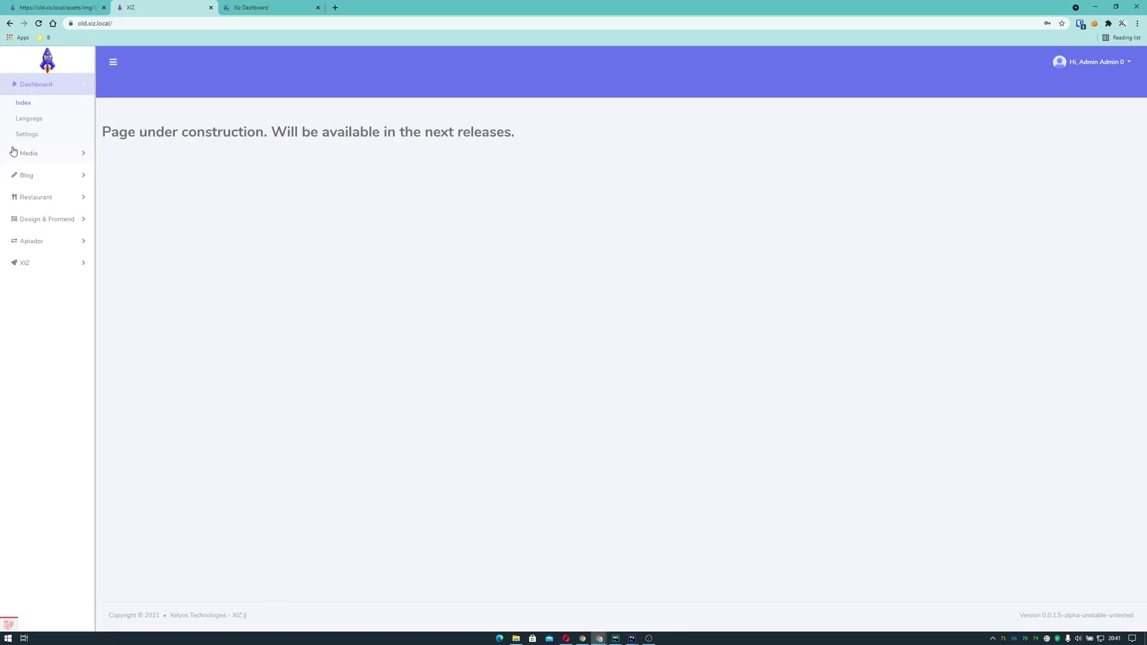
left_click(54, 174)
left_click(30, 150)
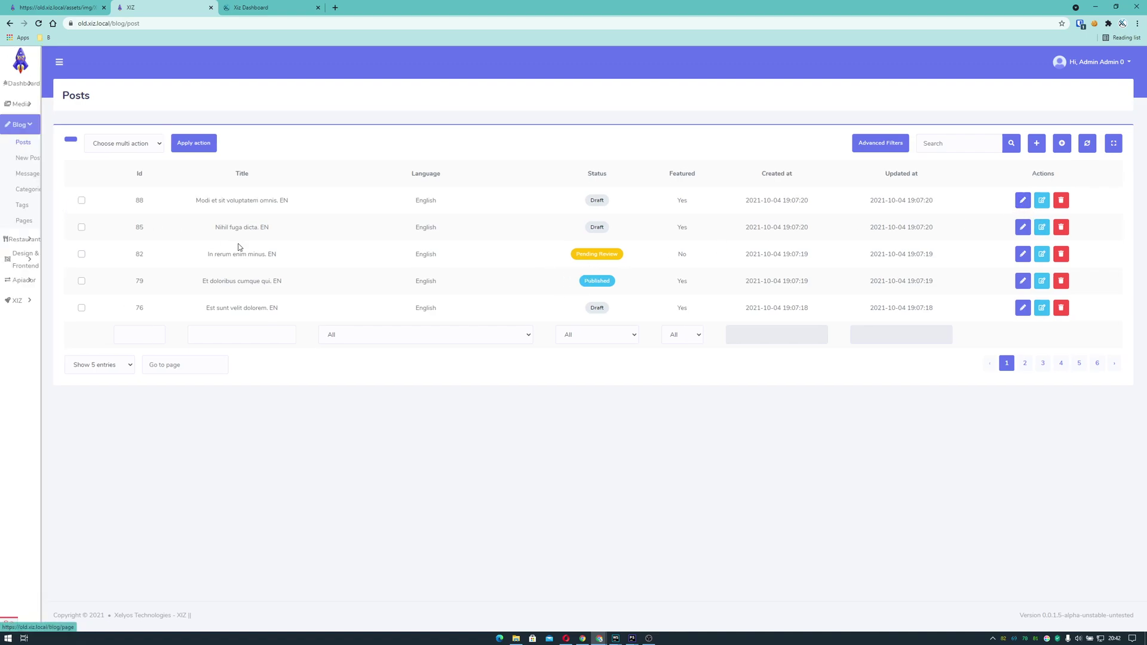
left_click(1021, 200)
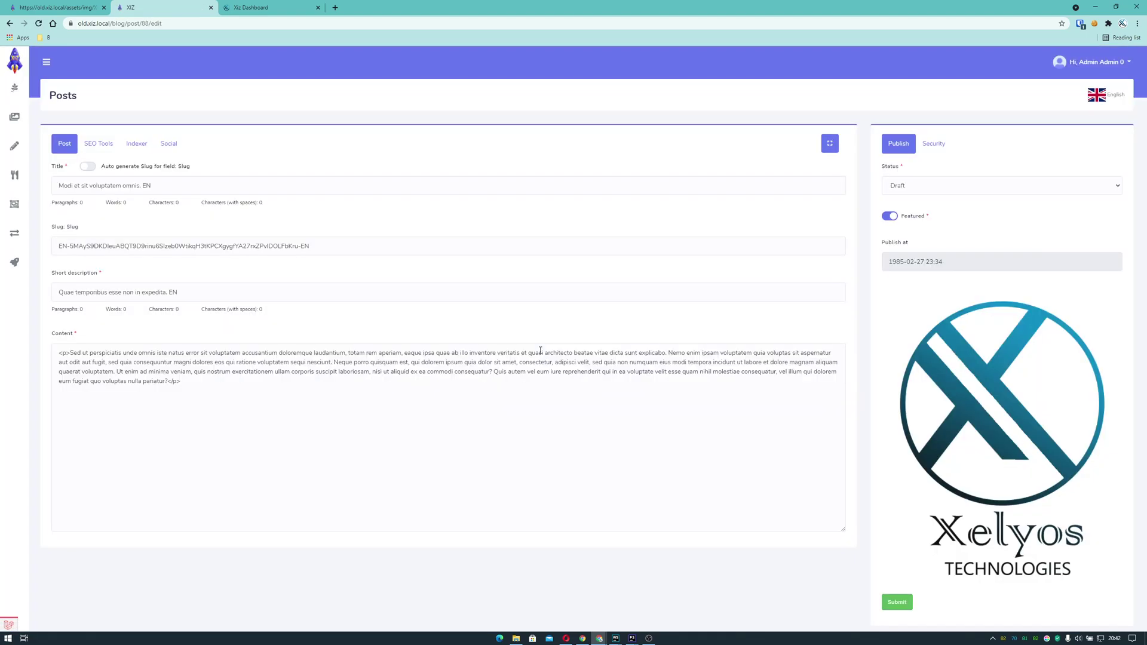
Examine the post's edit form and its related tables, and view the image file manager behind the post image
scroll(542, 349, "down", 6)
scroll(486, 348, "up", 4)
scroll(485, 349, "up", 2)
scroll(860, 327, "down", 5)
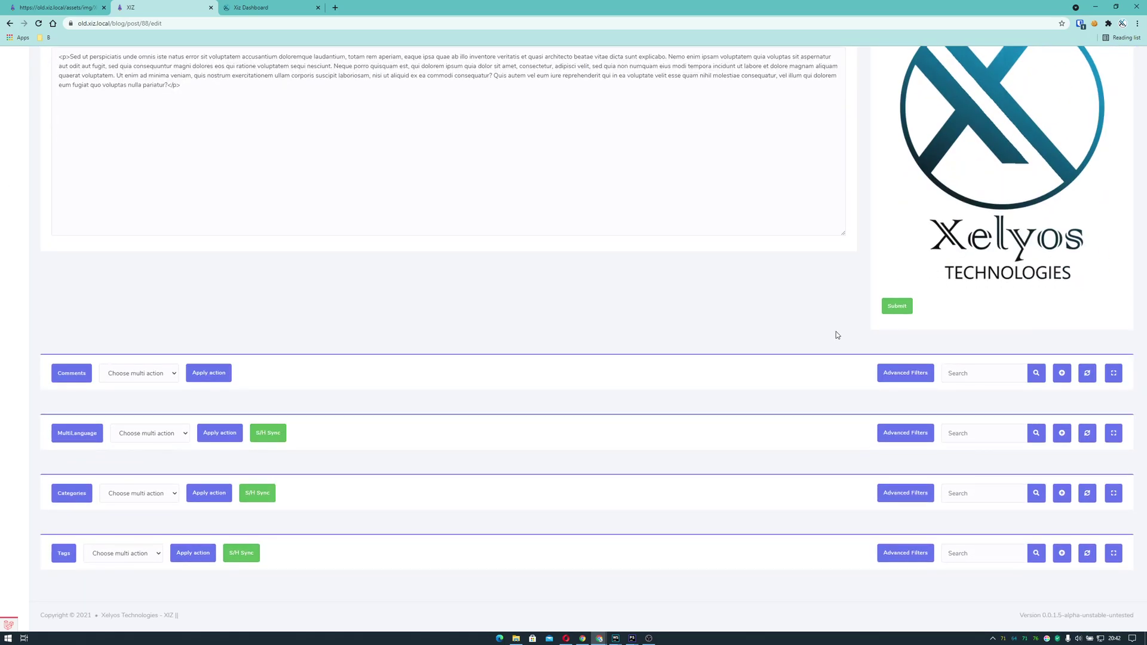
scroll(787, 358, "up", 5)
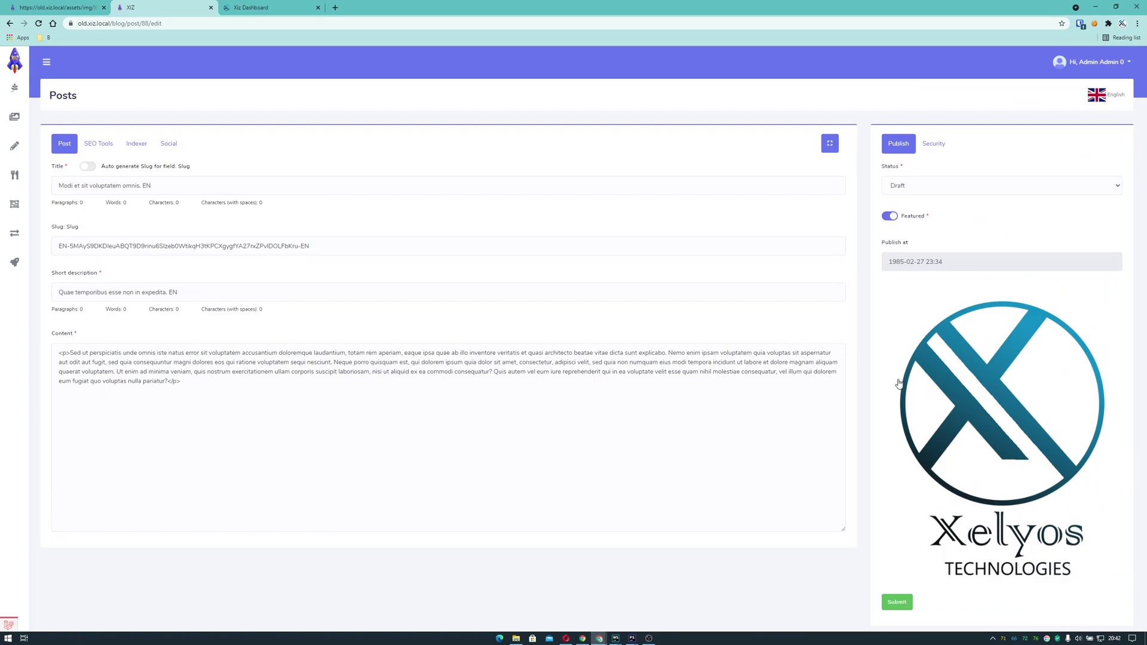
left_click(978, 398)
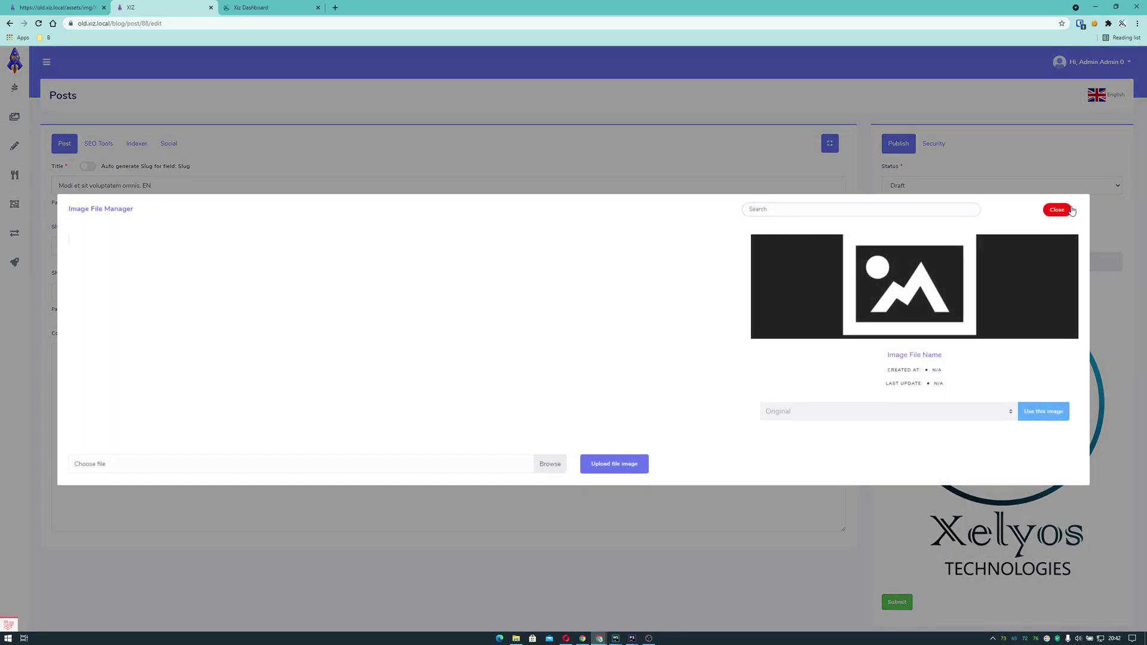
left_click(1057, 209)
Open the Admins list of the XIZ section and open the first admin for editing
left_click(36, 233)
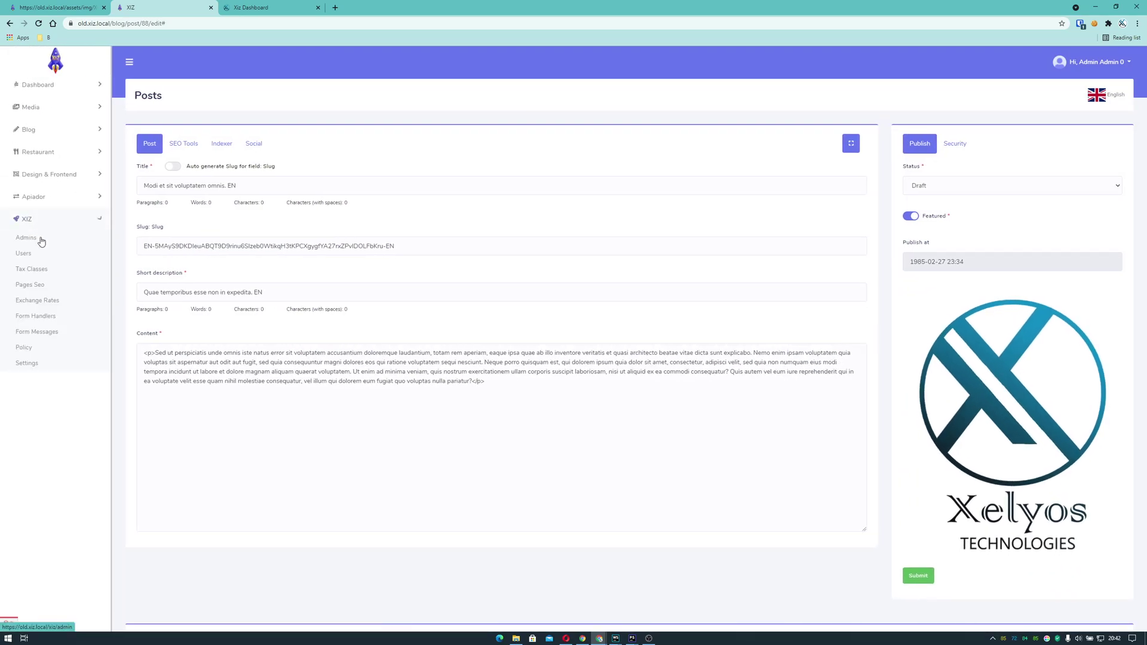
left_click(35, 239)
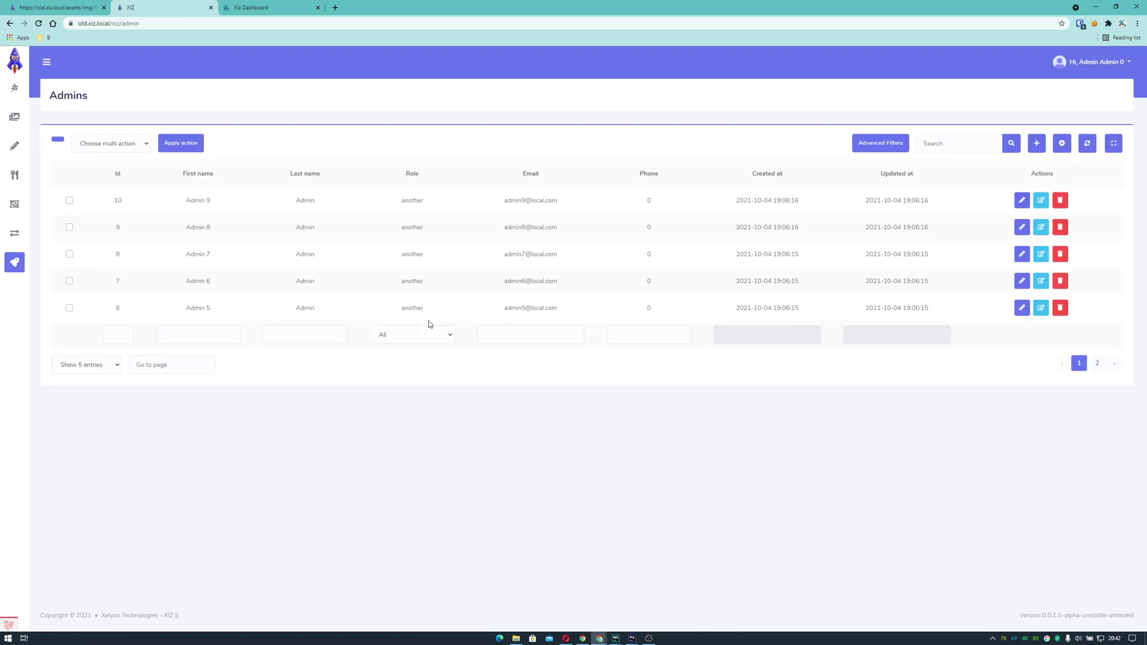
left_click(1021, 200)
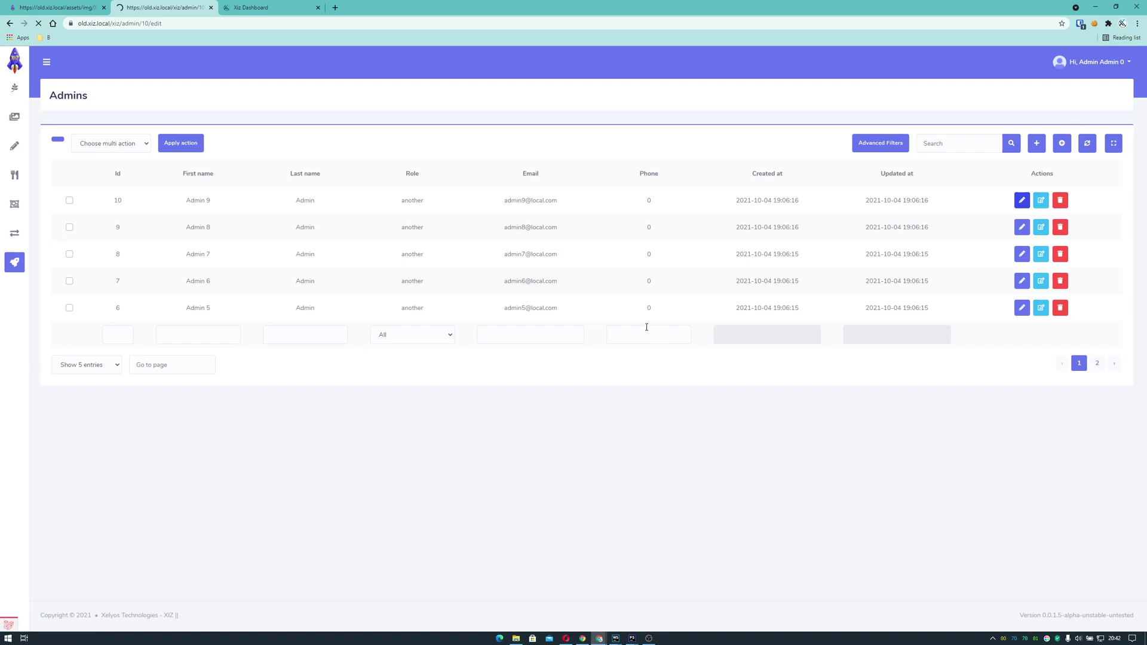
Examine the admin's ACL rules for the Blog and Image File Manager sections
scroll(223, 359, "down", 2)
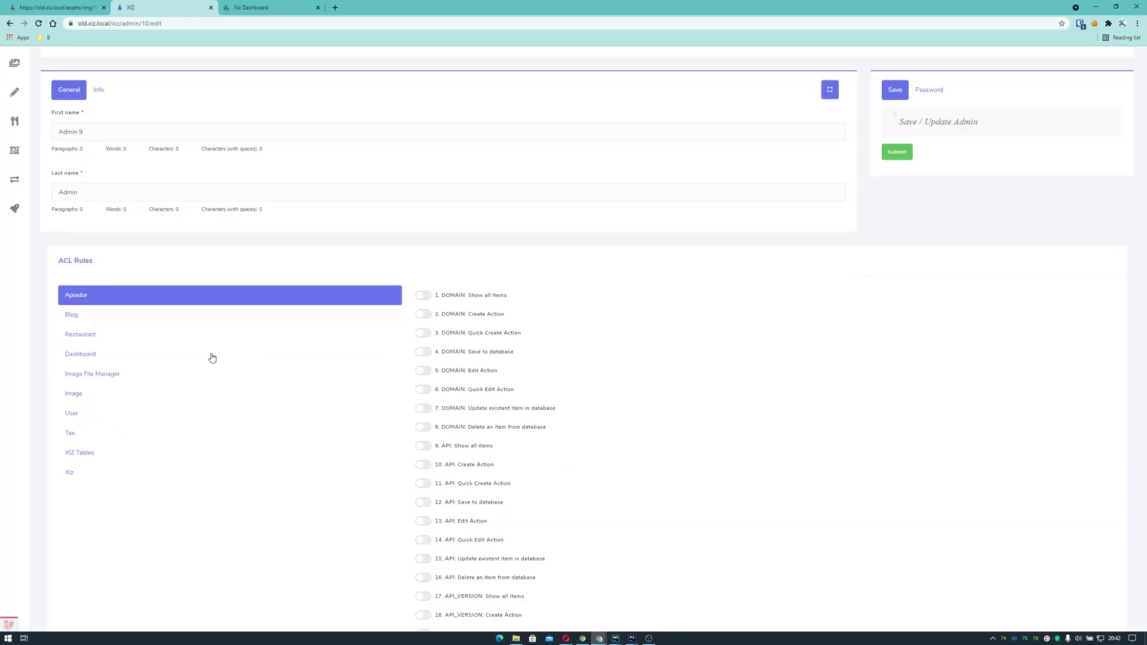
left_click(100, 237)
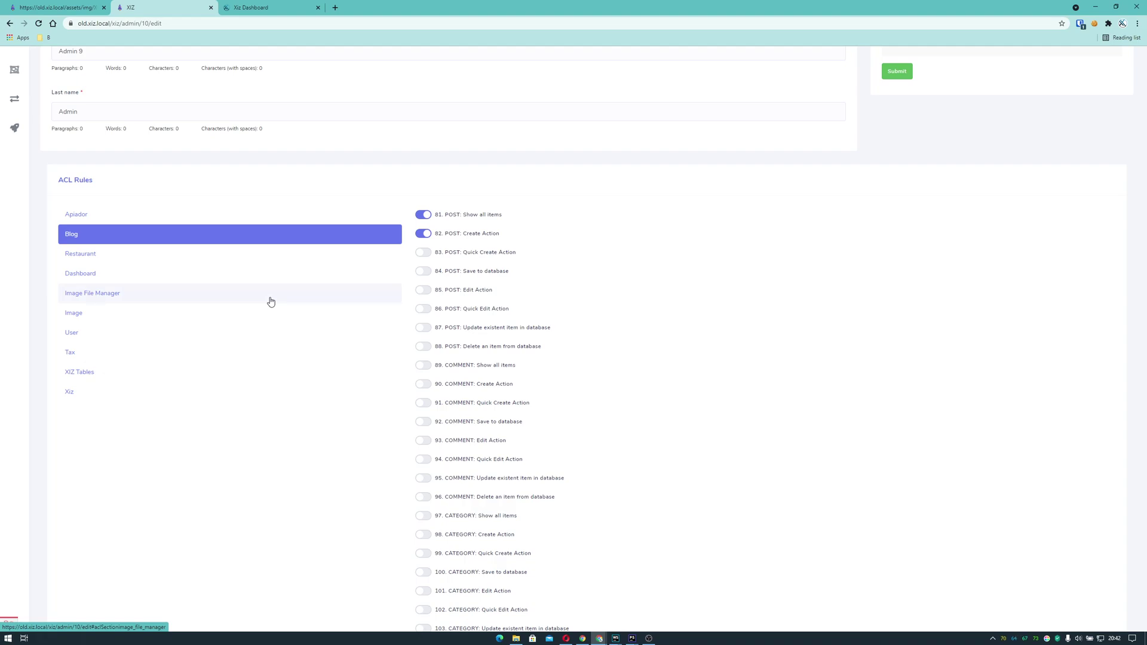
scroll(287, 275, "up", 2)
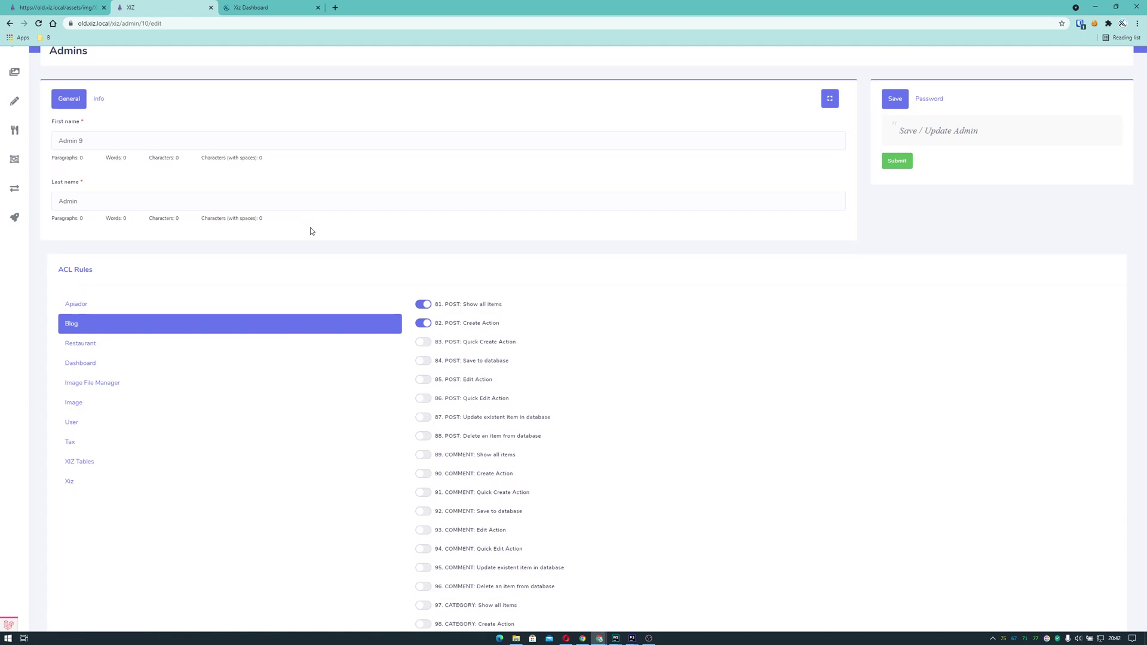
left_click(128, 383)
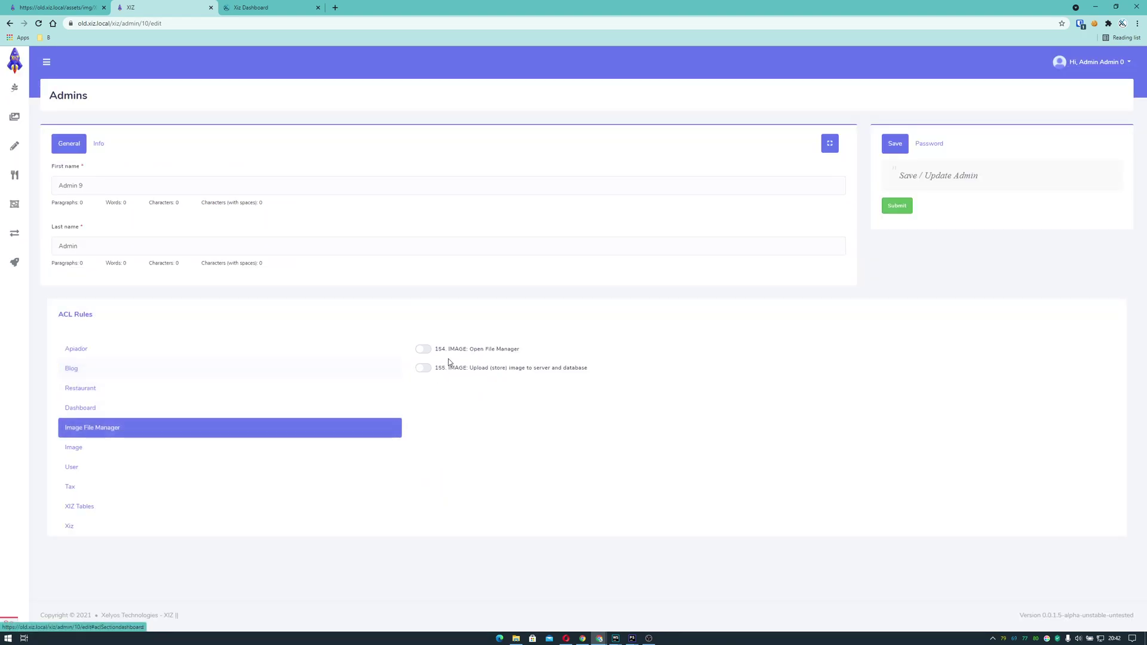
left_click(177, 368)
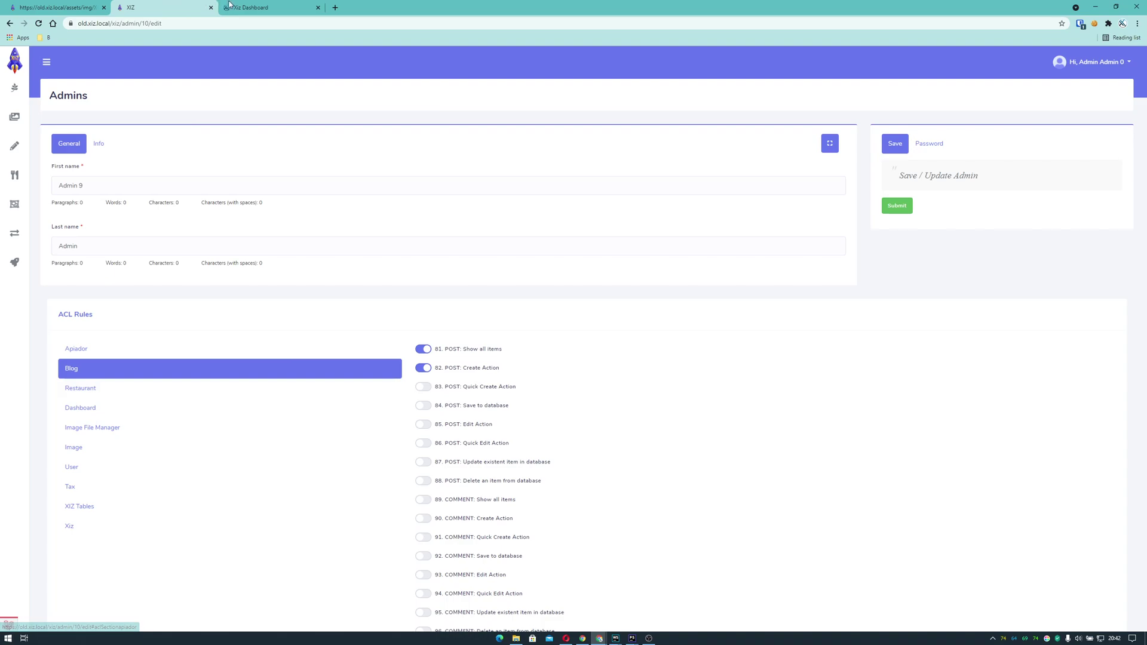
Log in to the new XIZ Admin dashboard with the e-mail and password stored in the password manager
left_click(293, 7)
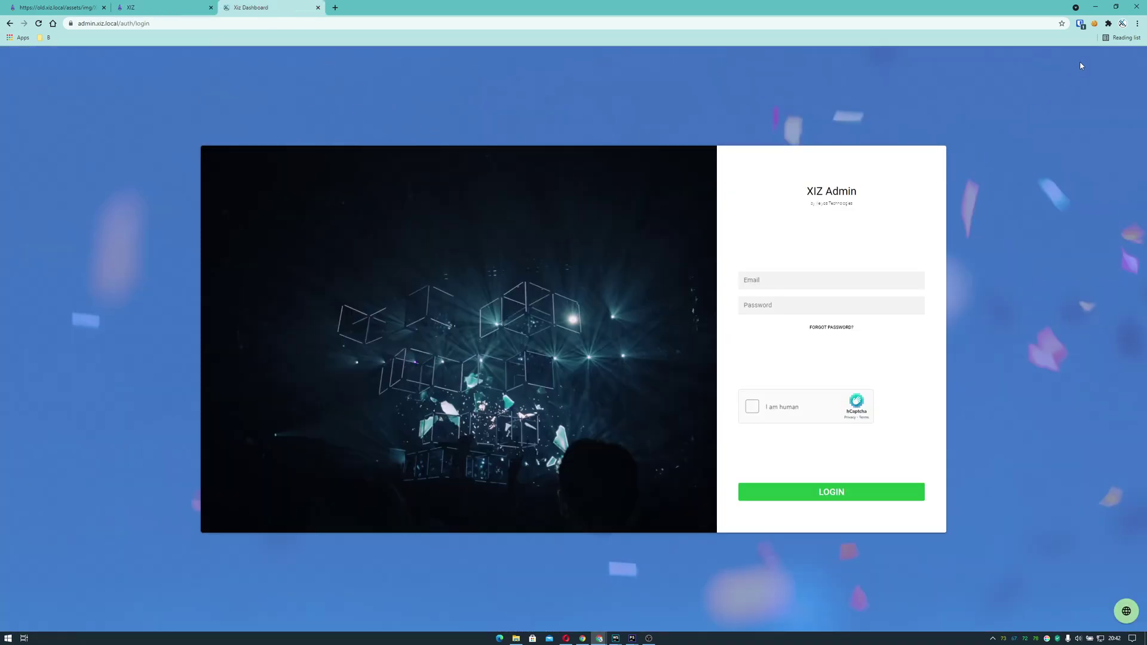
key("ctrl+shift+y")
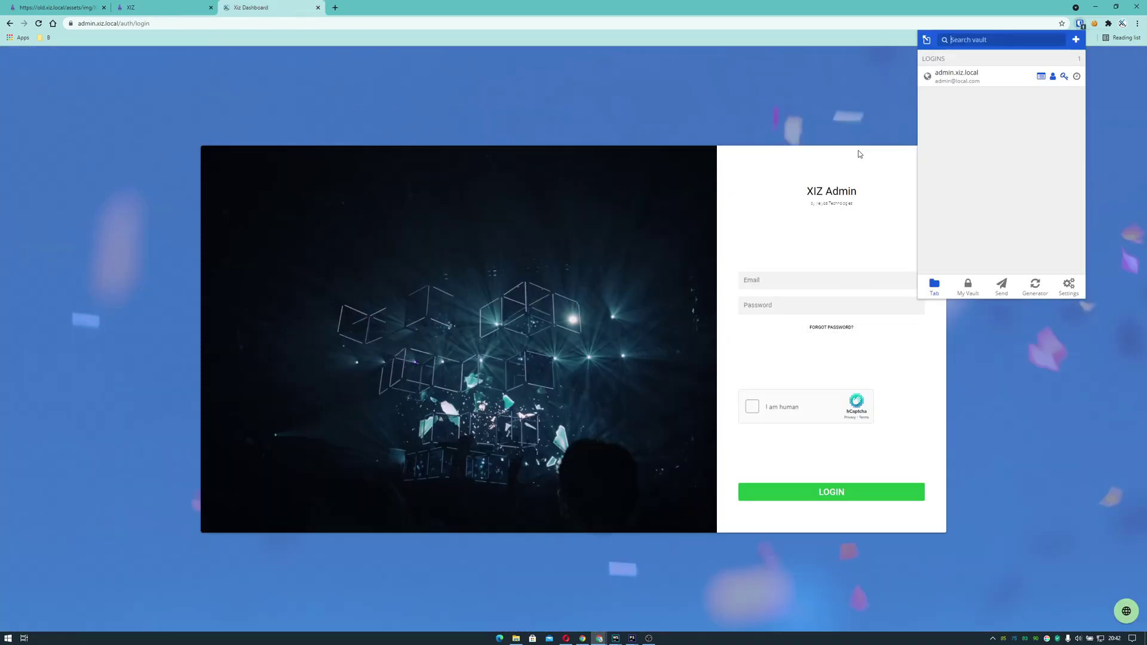
left_click(962, 78)
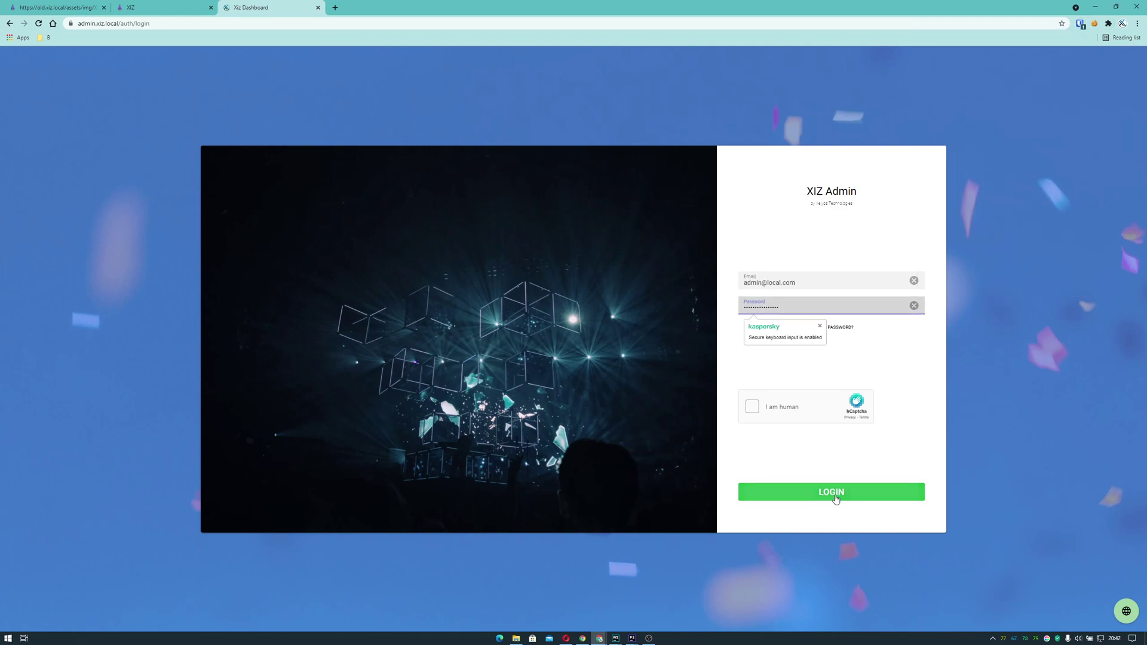
key("Return")
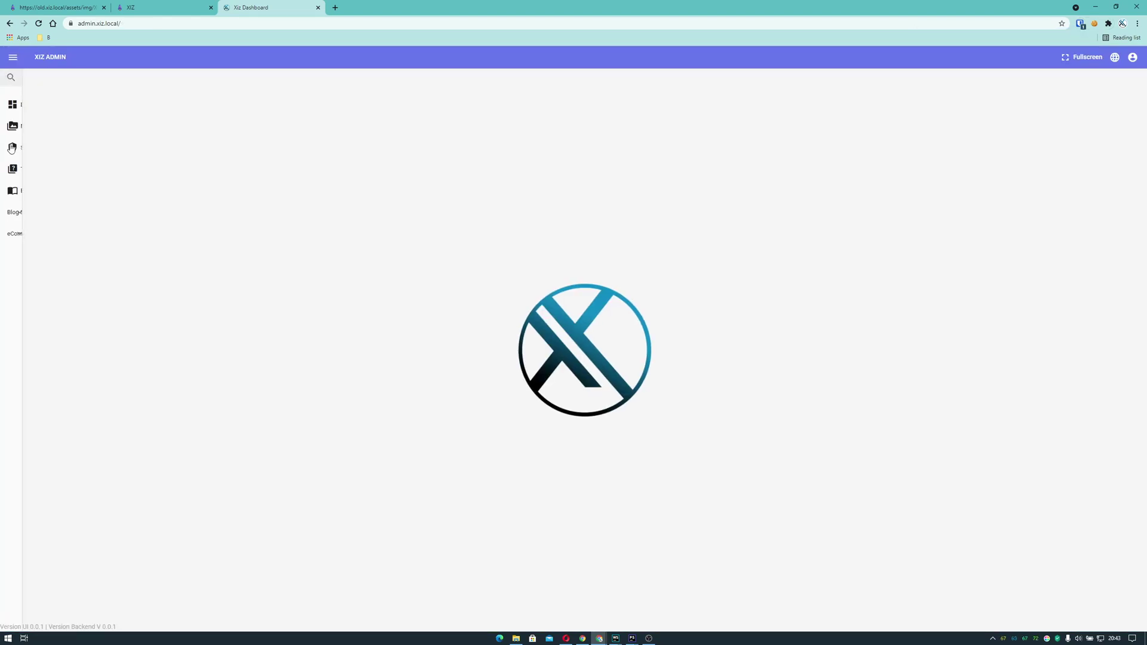
Open the Test grid from the Test - Generic Fields group
mouse_move(57, 146)
left_click(63, 172)
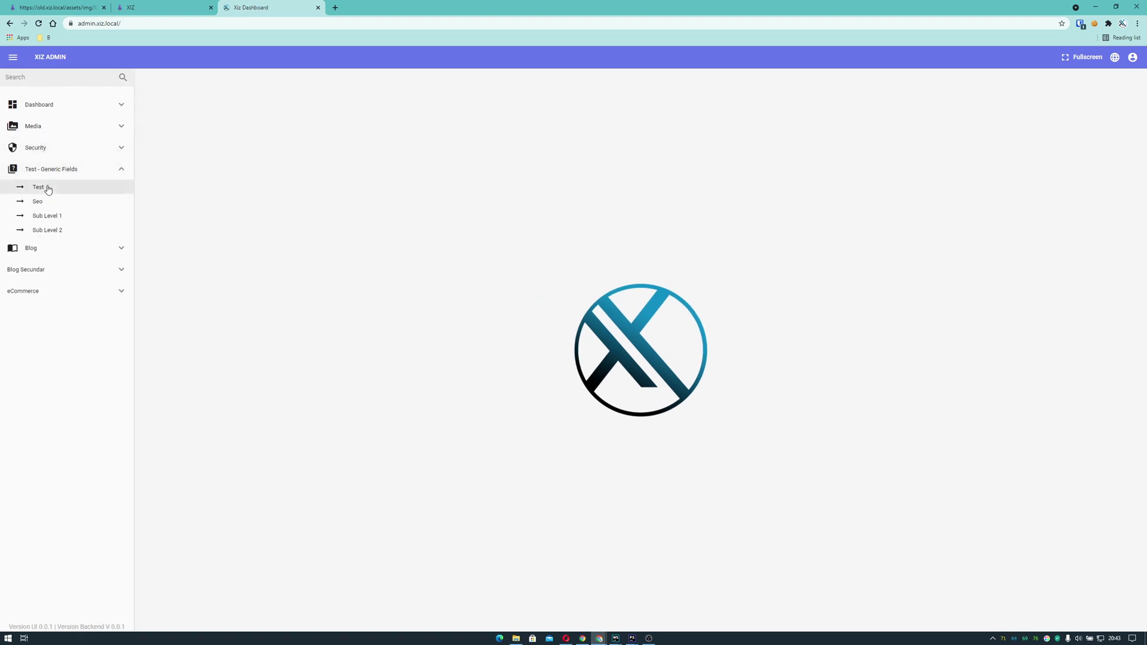
left_click(41, 189)
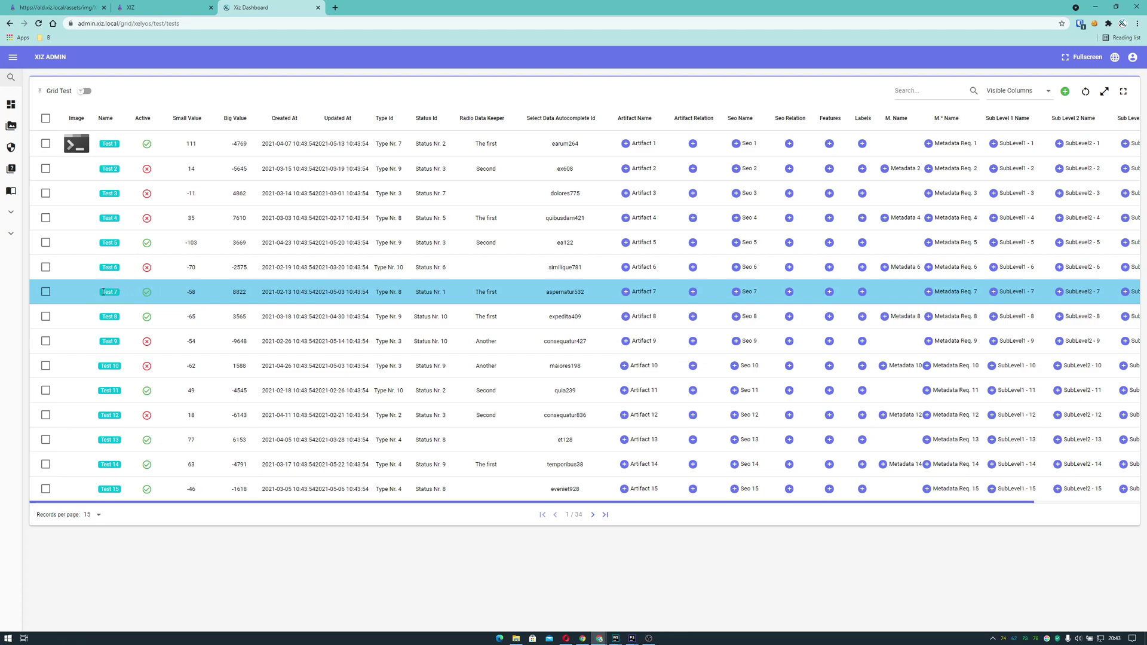
mouse_move(415, 507)
left_mouse_down()
mouse_move(704, 507)
mouse_move(412, 506)
left_mouse_up()
Turn on the column filters of the Test grid and look over the filter fields and records
left_click(85, 92)
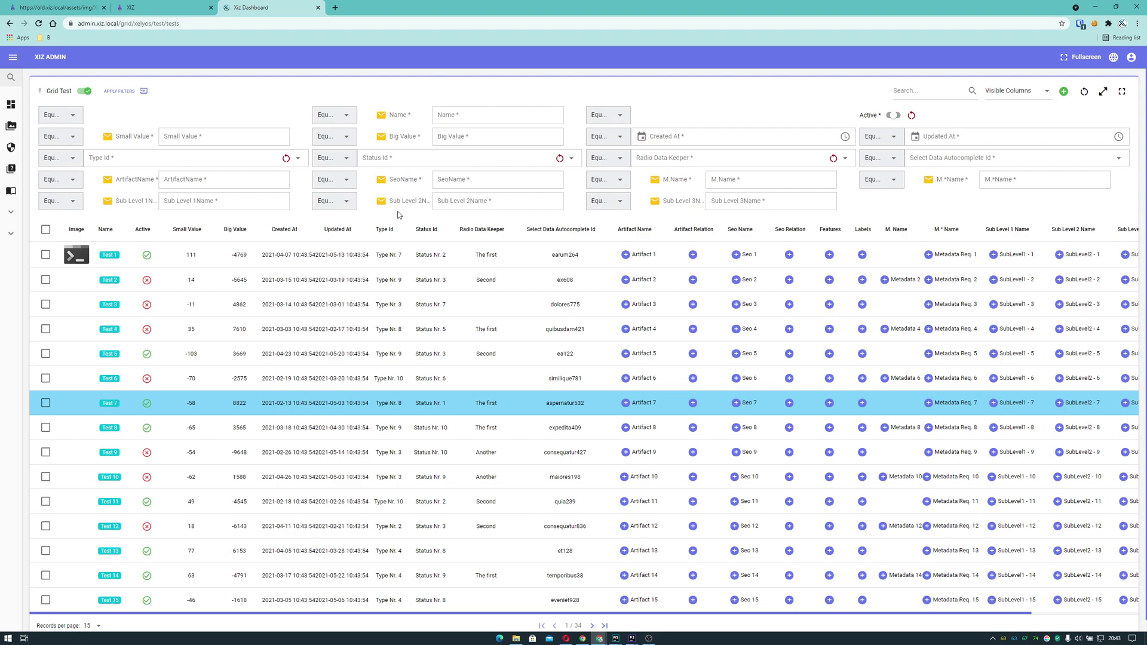
scroll(477, 323, "down", 2)
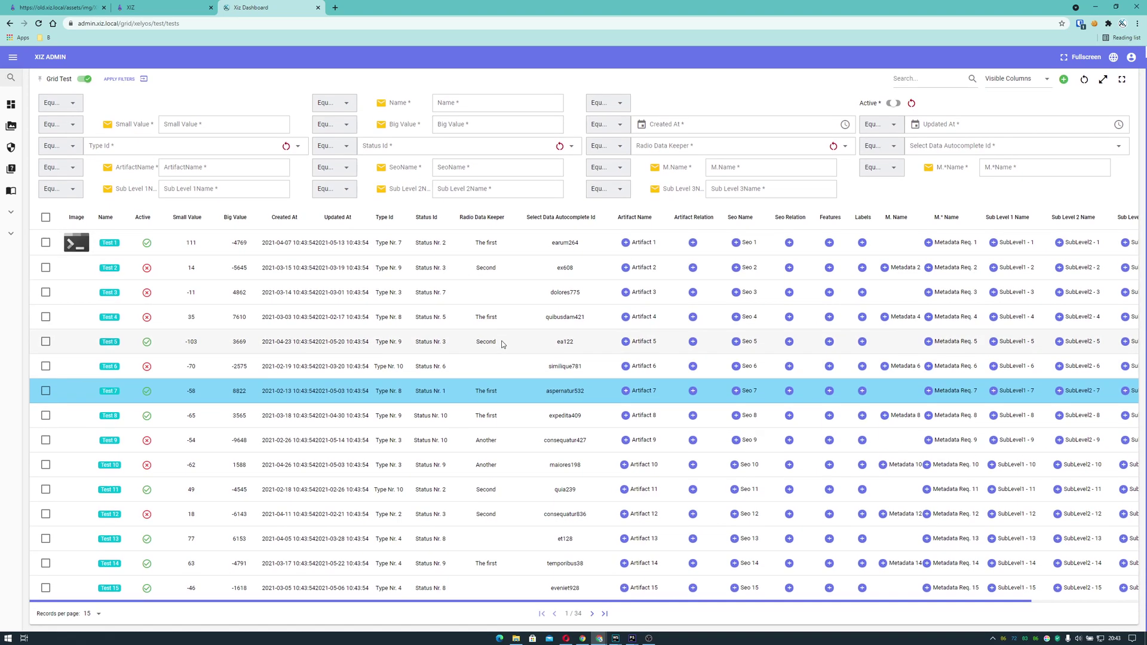
scroll(500, 357, "up", 2)
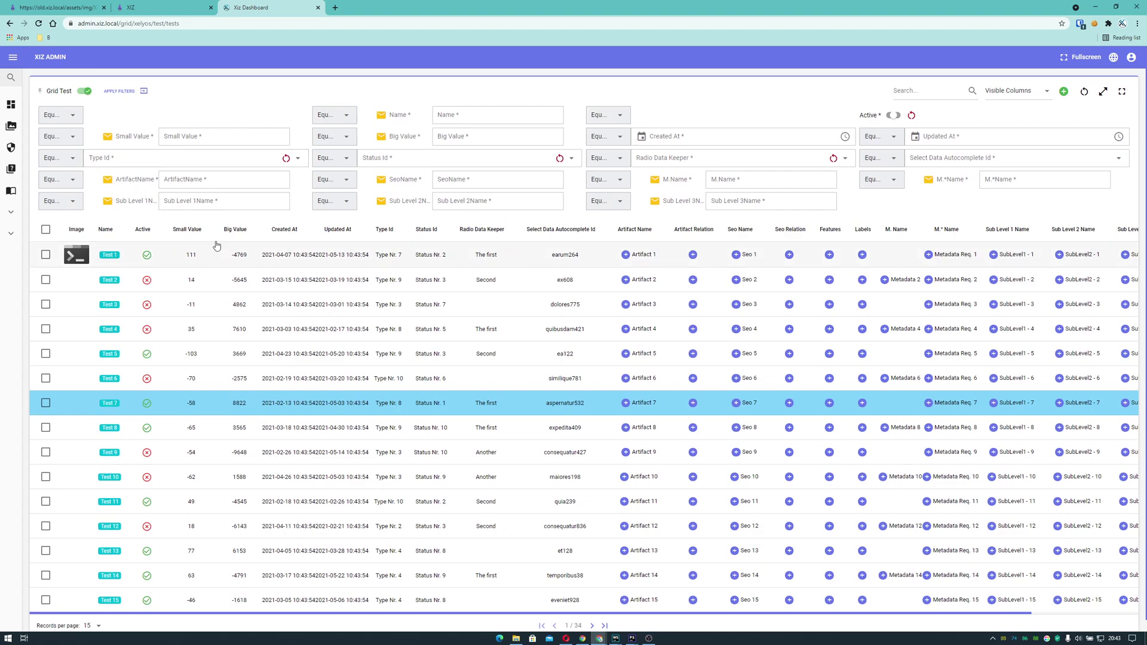
Examine the comparison operators available for the Name filter without changing the selection
left_click(338, 115)
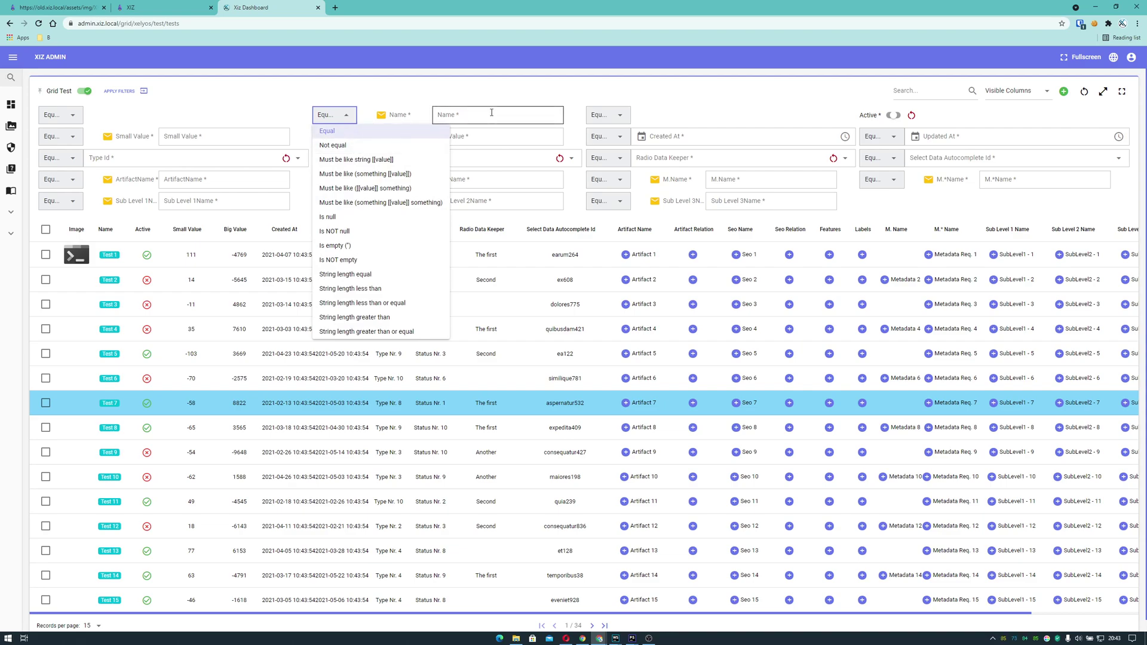
left_click(438, 118)
left_click(335, 115)
left_click(466, 114)
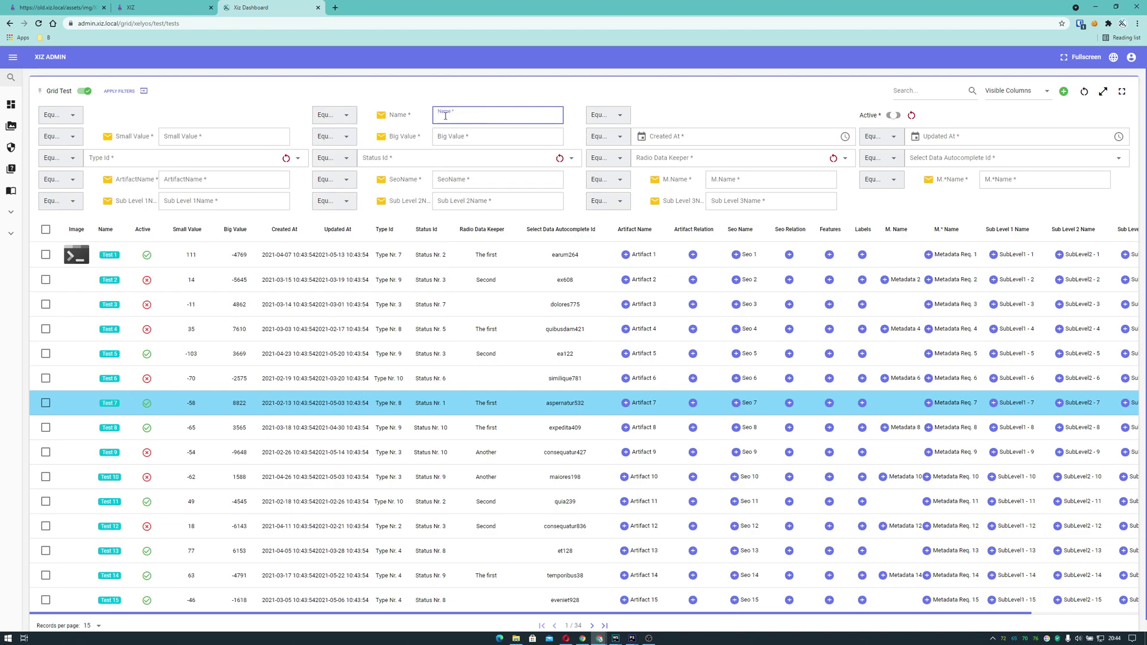
left_click(351, 116)
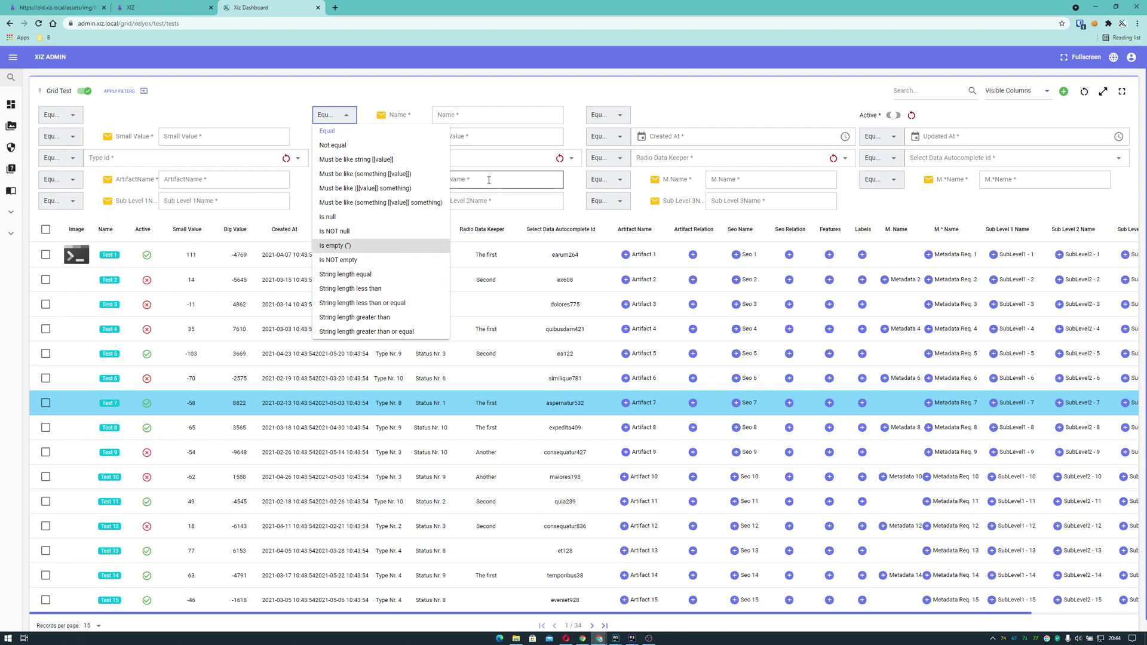
left_click(535, 84)
left_click(621, 137)
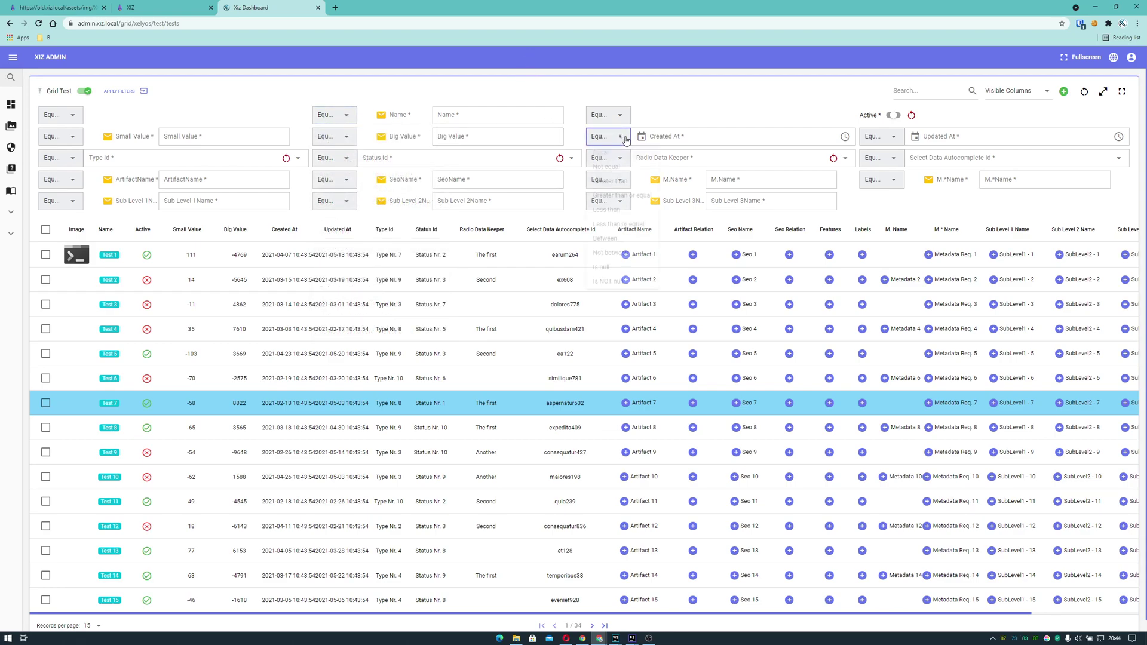
left_click(605, 238)
left_click(700, 138)
left_click(734, 138)
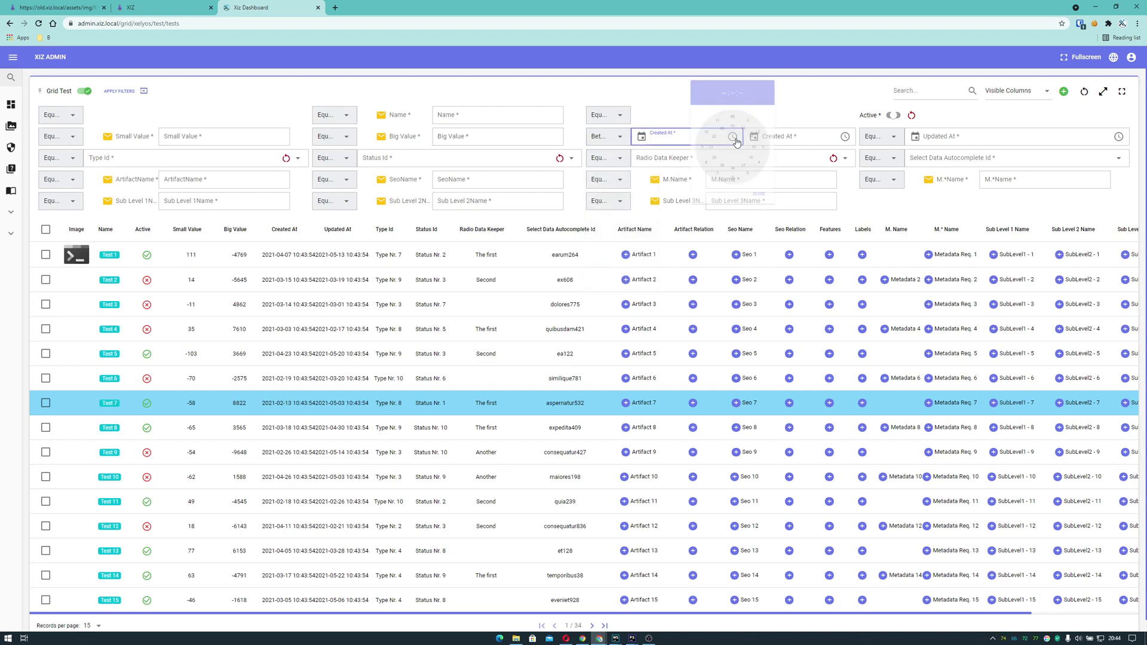
left_click(717, 127)
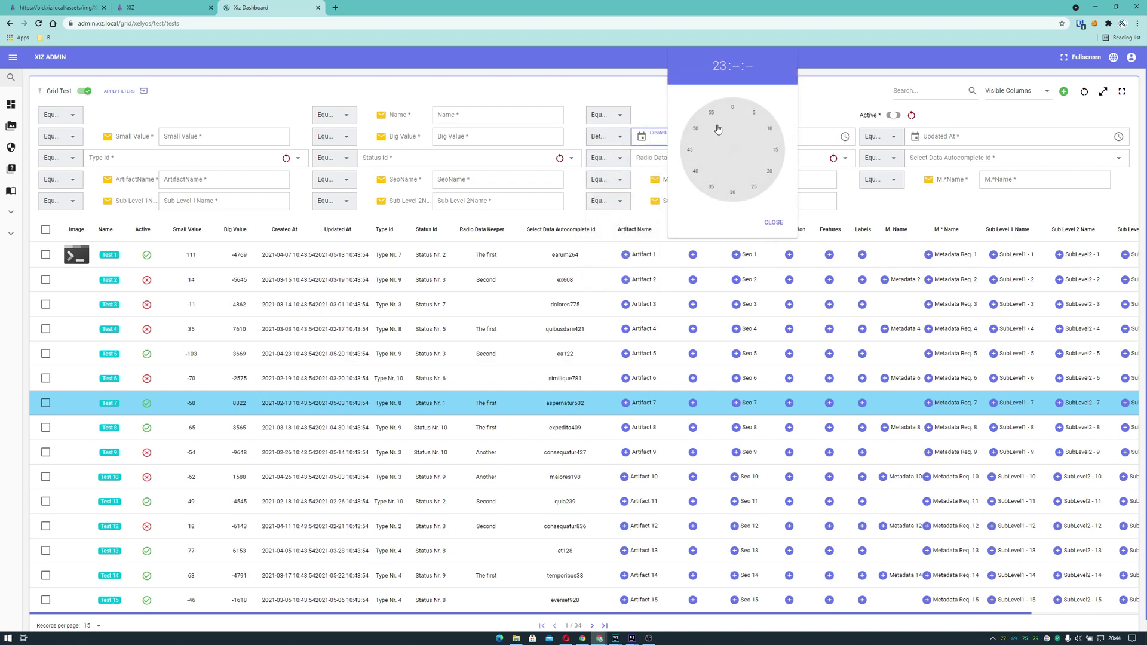
left_click(754, 113)
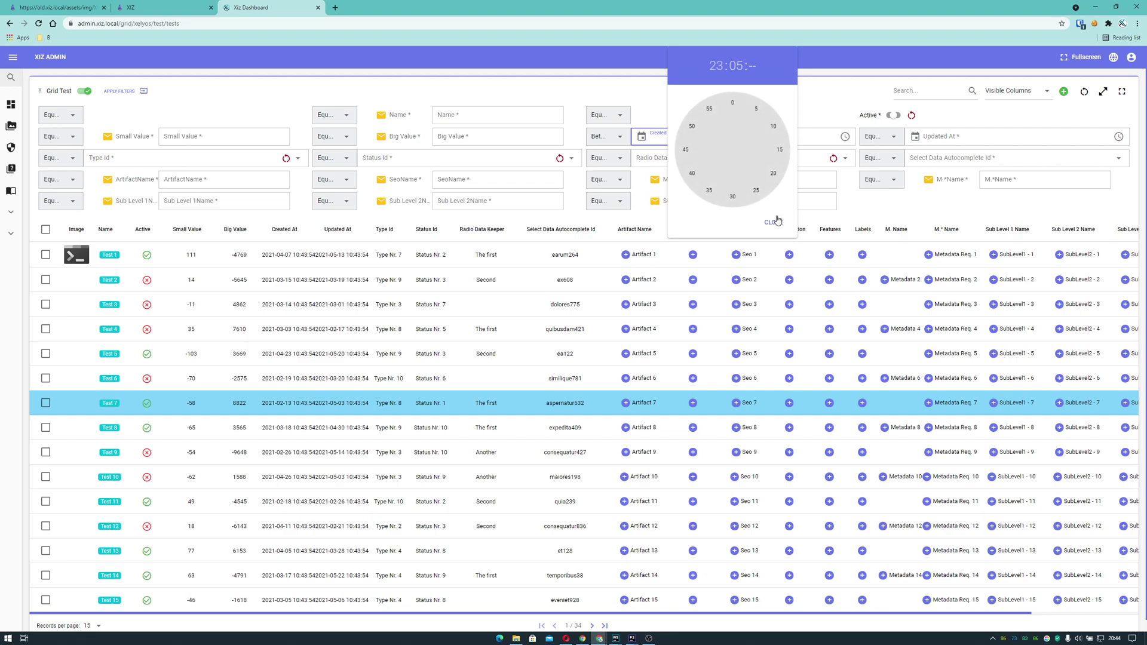
left_click(773, 126)
left_click(826, 86)
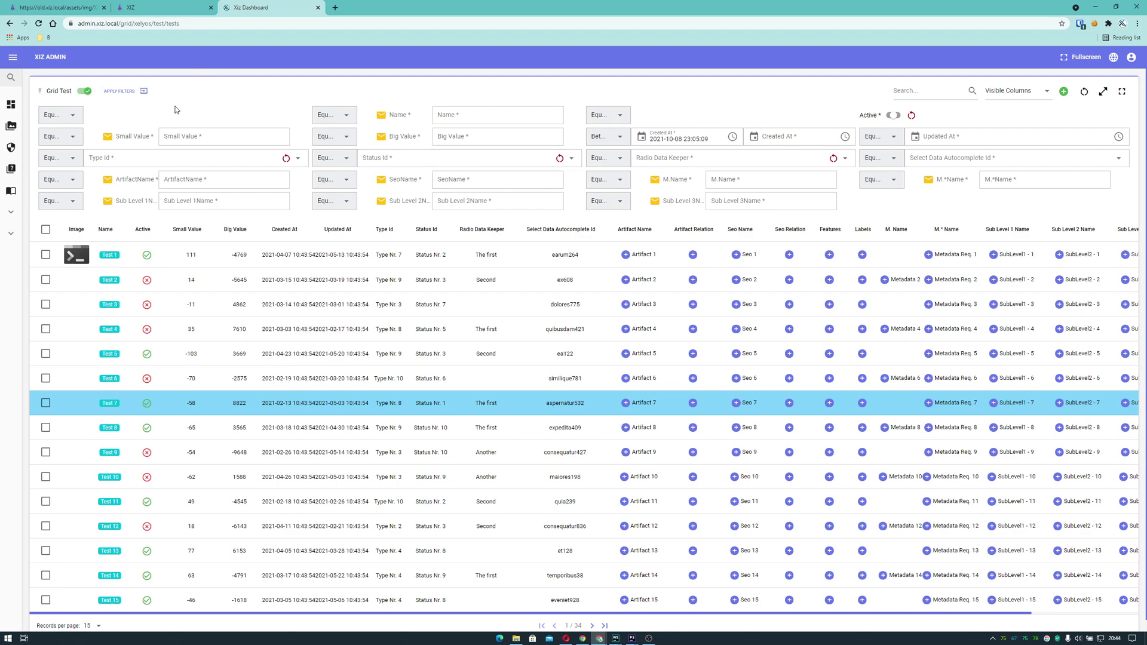
Turn off the column filters of the Test grid and look over the Test 1 record
scroll(737, 214, "down", 1)
scroll(736, 213, "up", 1)
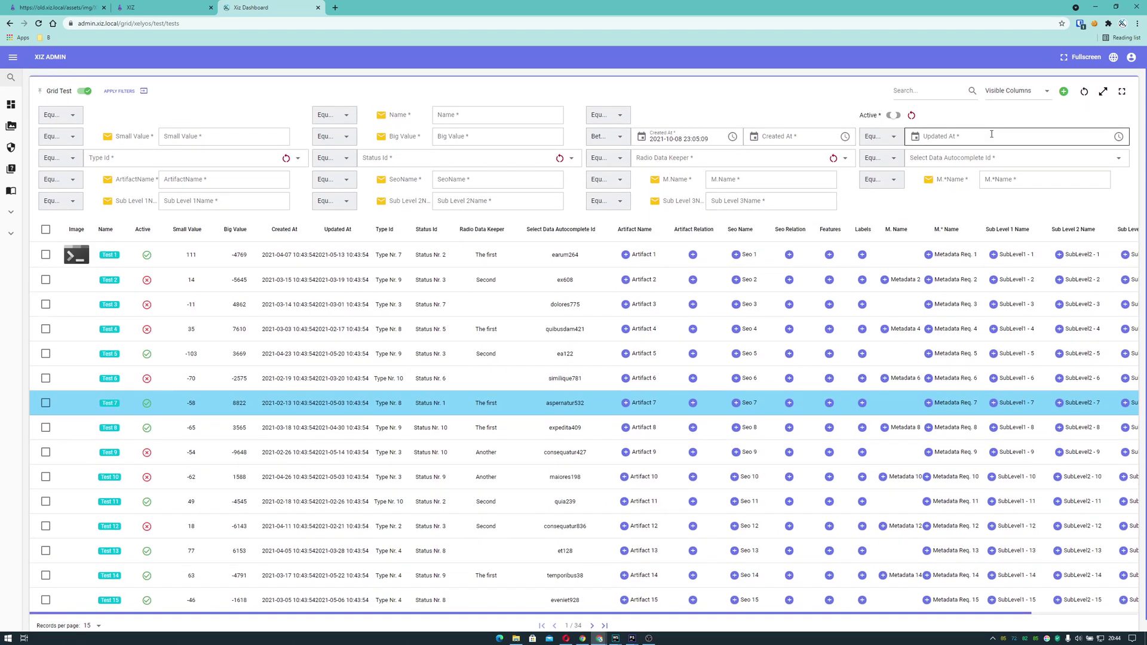
left_click(84, 91)
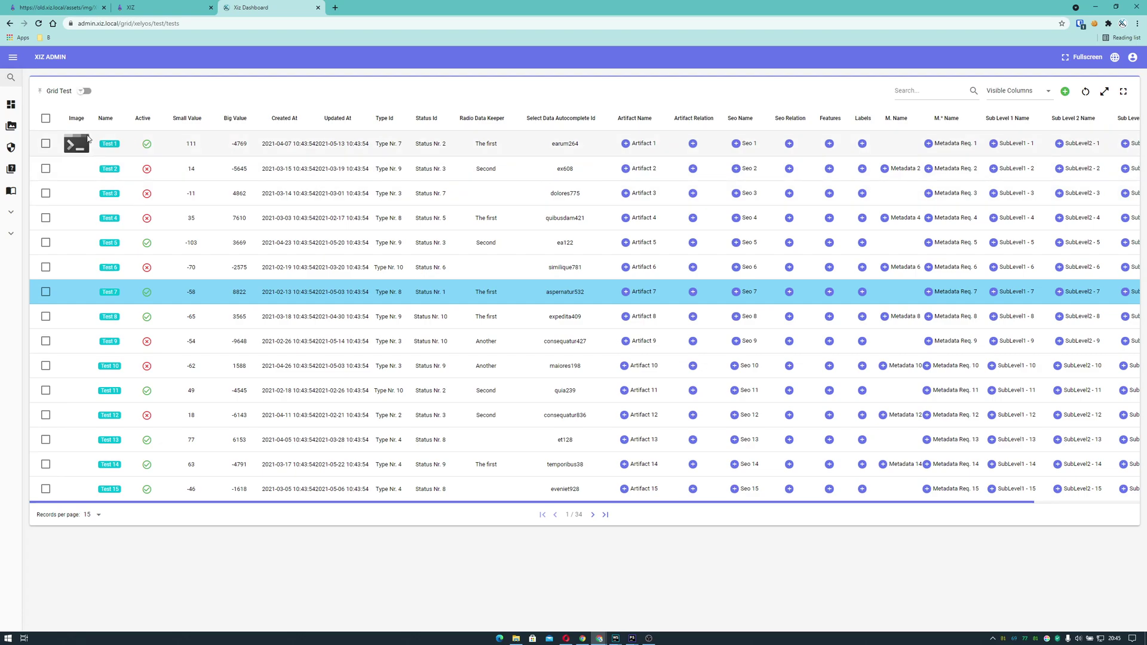
left_click_drag(120, 142, 740, 144)
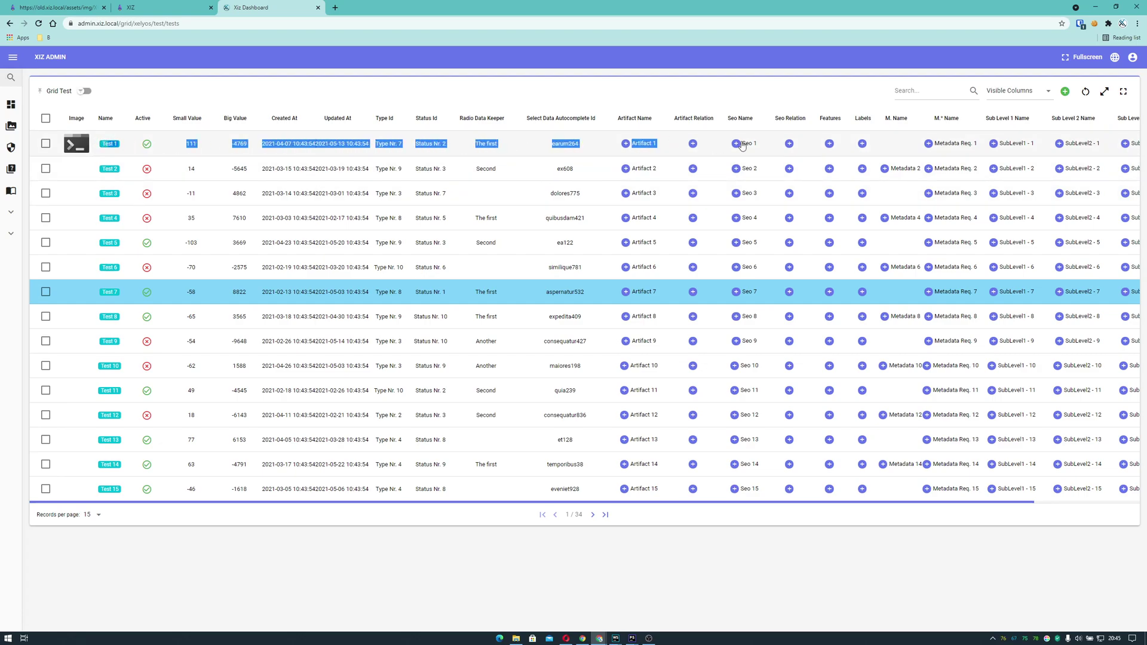
left_click(706, 89)
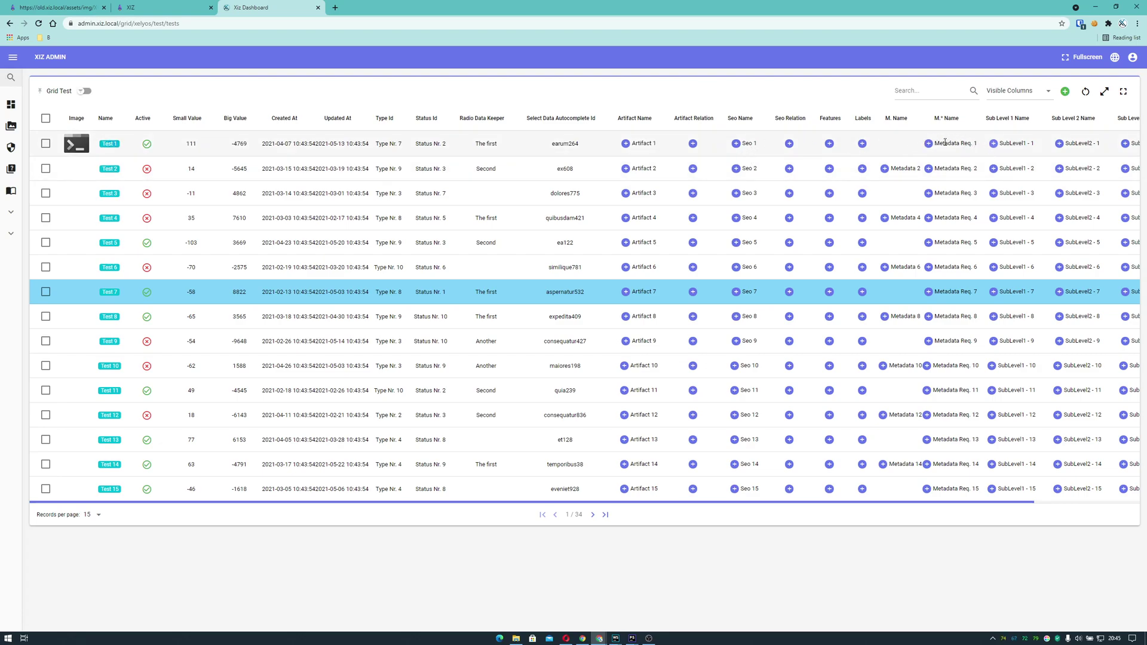
Expand the Sub Level 1 grid of Test 1 and its nested Sub Level 2 grid for inspection, then collapse both
left_click(993, 144)
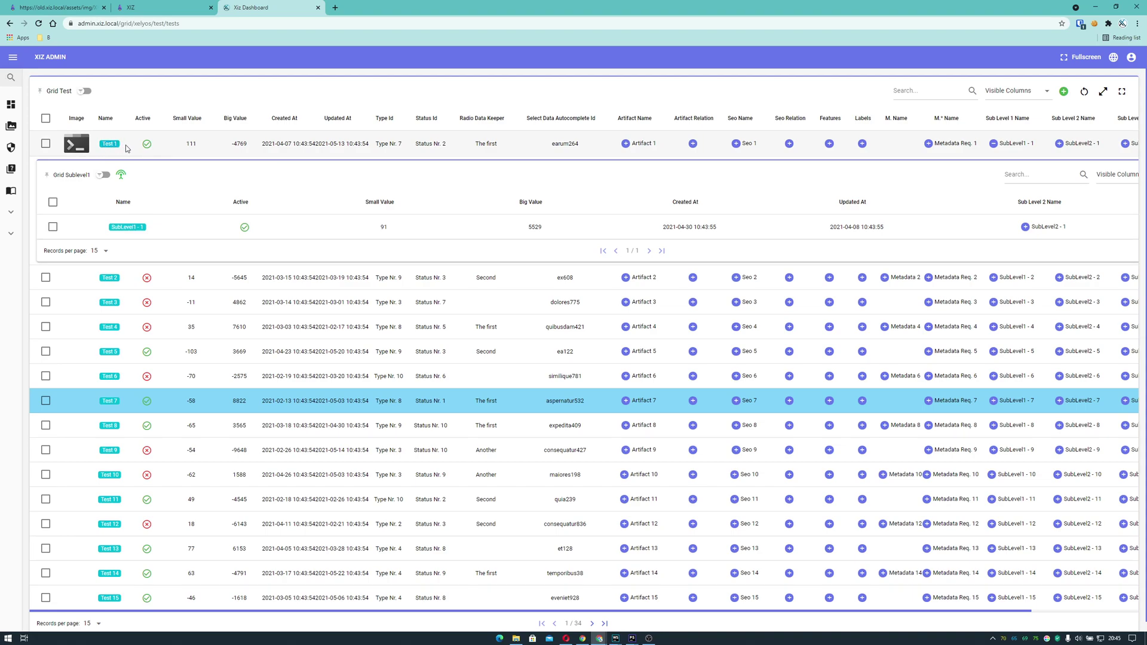
left_click_drag(118, 228, 144, 227)
left_click(165, 227)
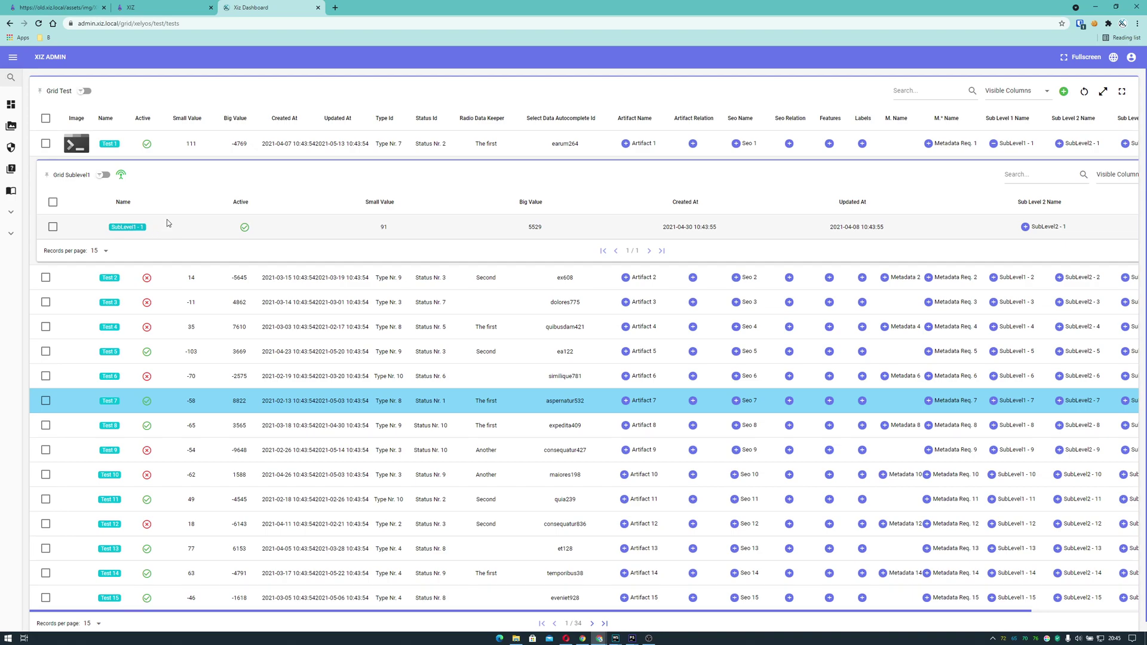
left_click_drag(103, 146, 122, 144)
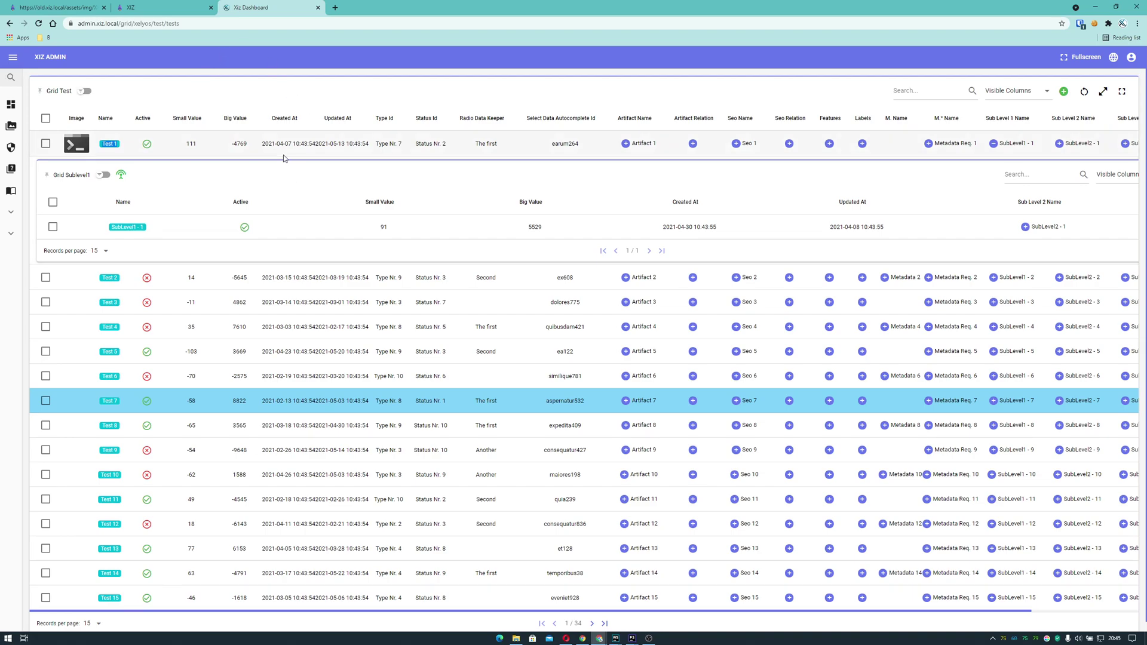
left_click(1023, 227)
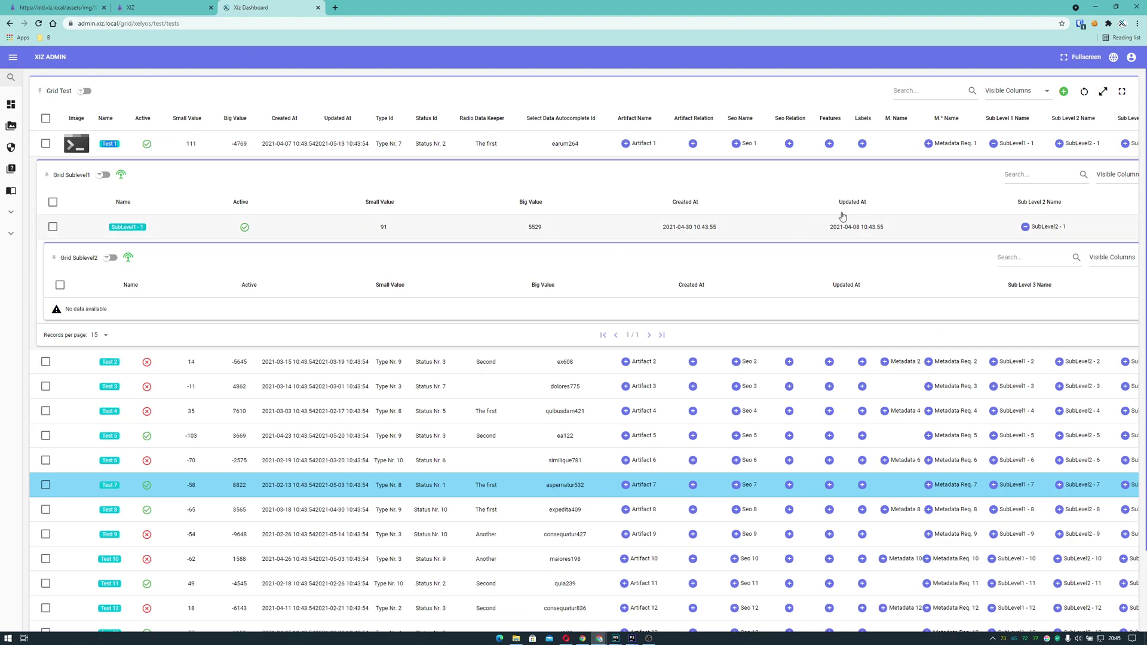
left_click(1023, 227)
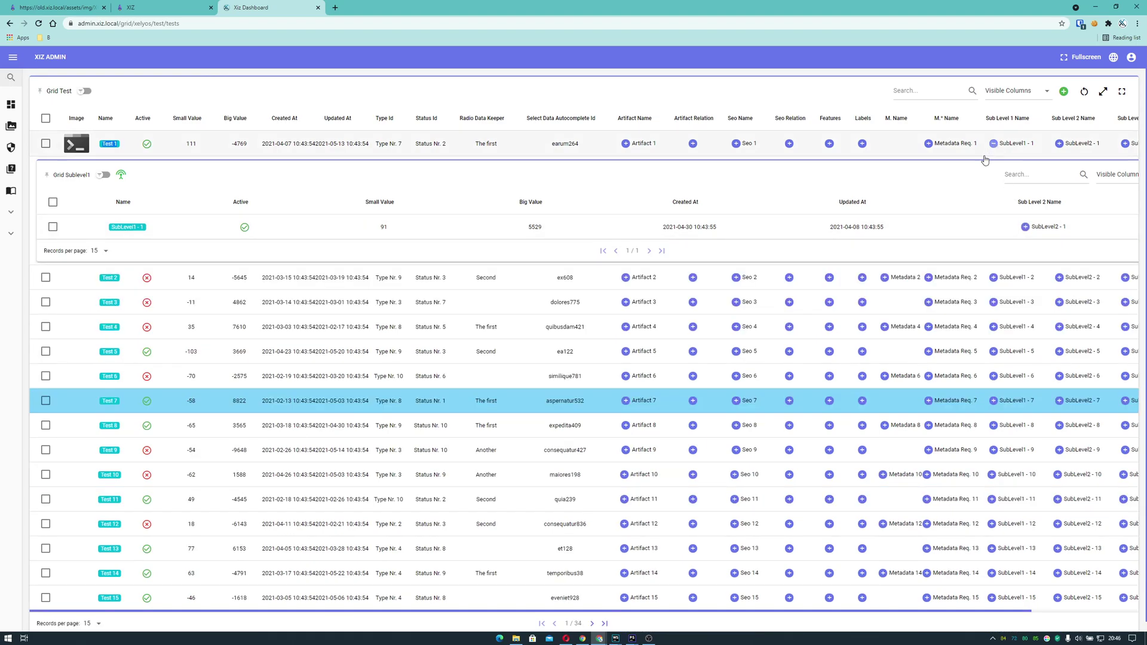
left_click(993, 143)
Hide the Type Id, Status Id, Radio Data Keeper, Select Data Autocomplete Id, Artifact Name, Artifact Relation and Seo Name columns
left_click(1019, 97)
left_click(1014, 222)
left_click(1013, 239)
left_click(1013, 250)
left_click(1013, 264)
left_click(1014, 278)
left_click(1014, 294)
left_click(1014, 308)
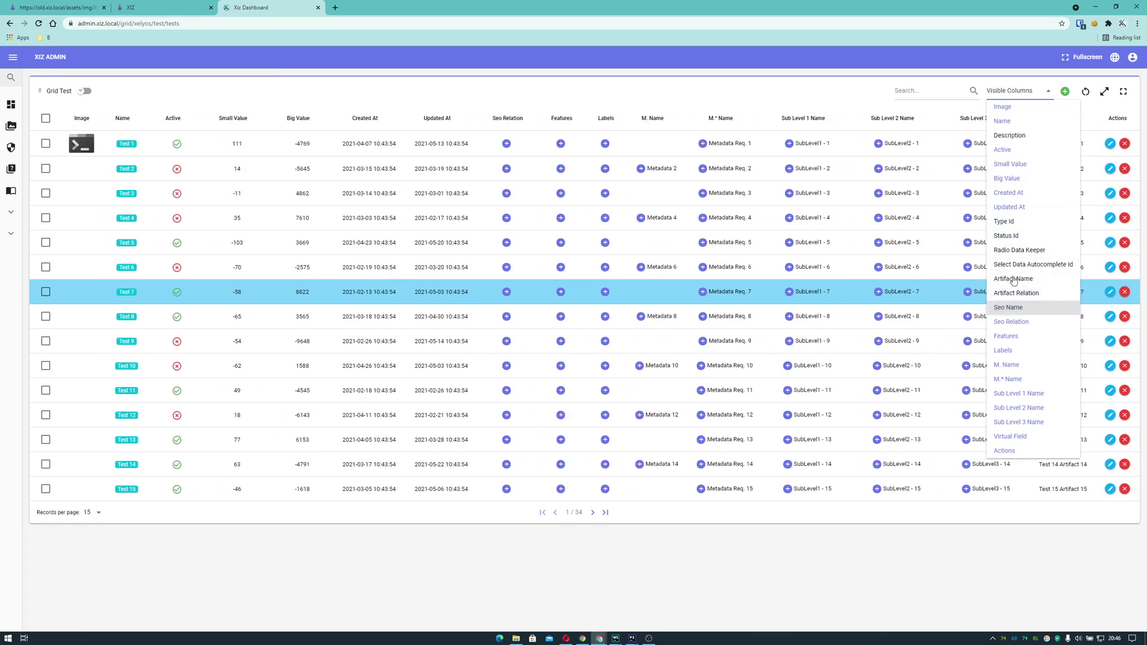
left_click(835, 96)
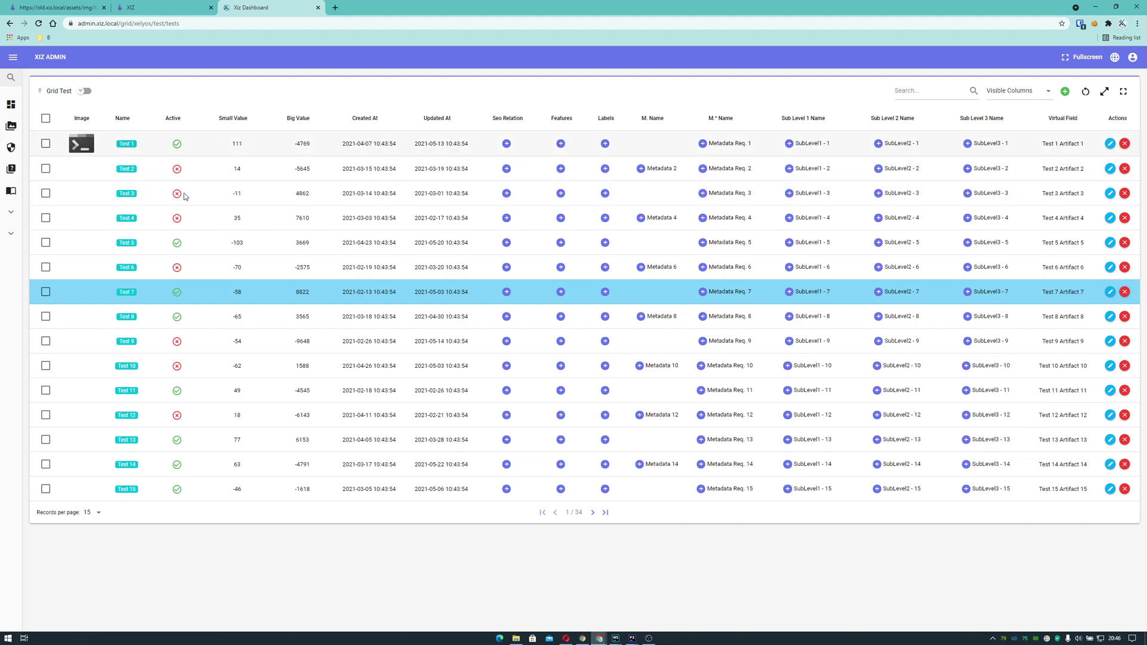
Page forward to page 3 of the Test grid and return to the first page
left_click(592, 512)
left_click(592, 513)
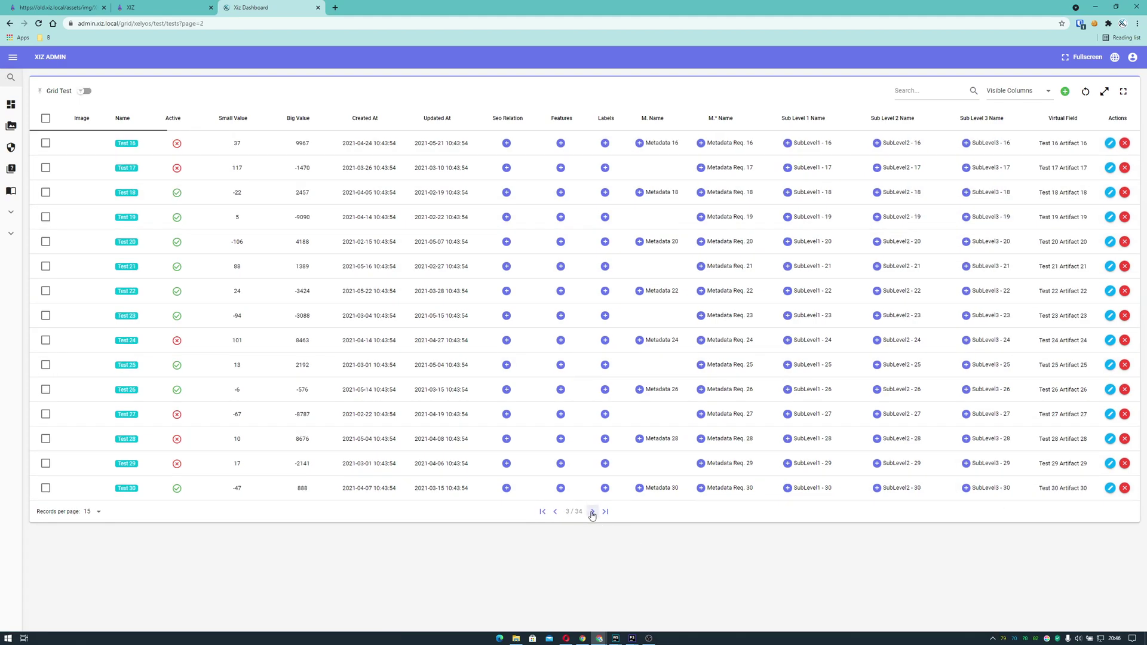
left_click(556, 512)
left_click(556, 512)
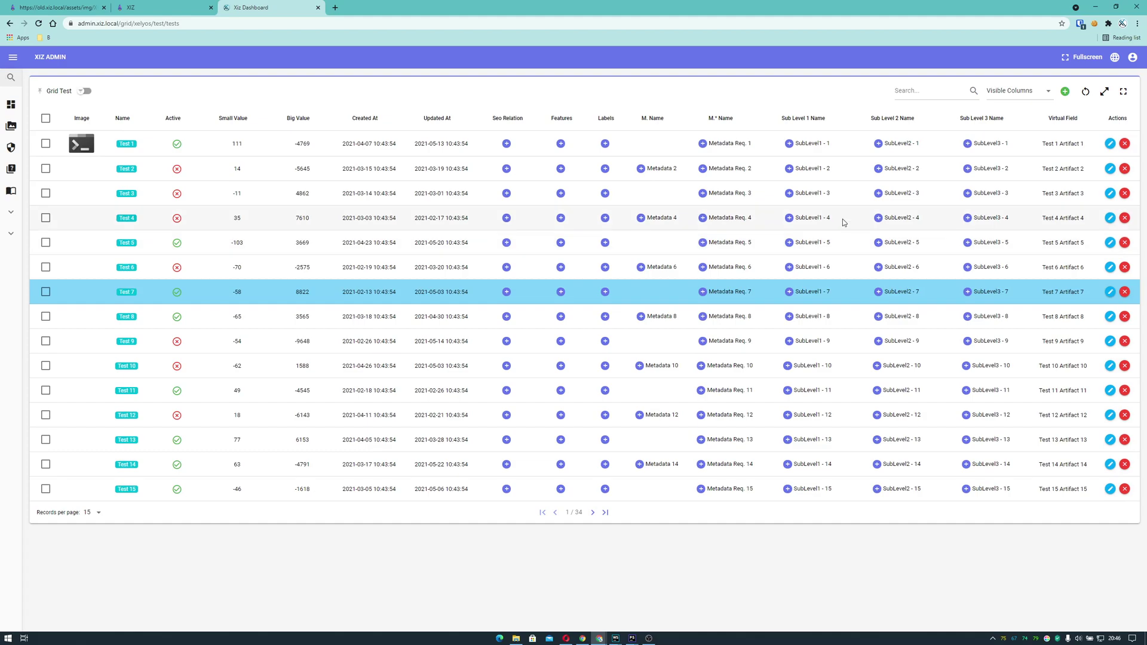
Open the form for a new Test record and view the details of "icon transparent bun" in the Image Uploader without using the image
left_click(1064, 93)
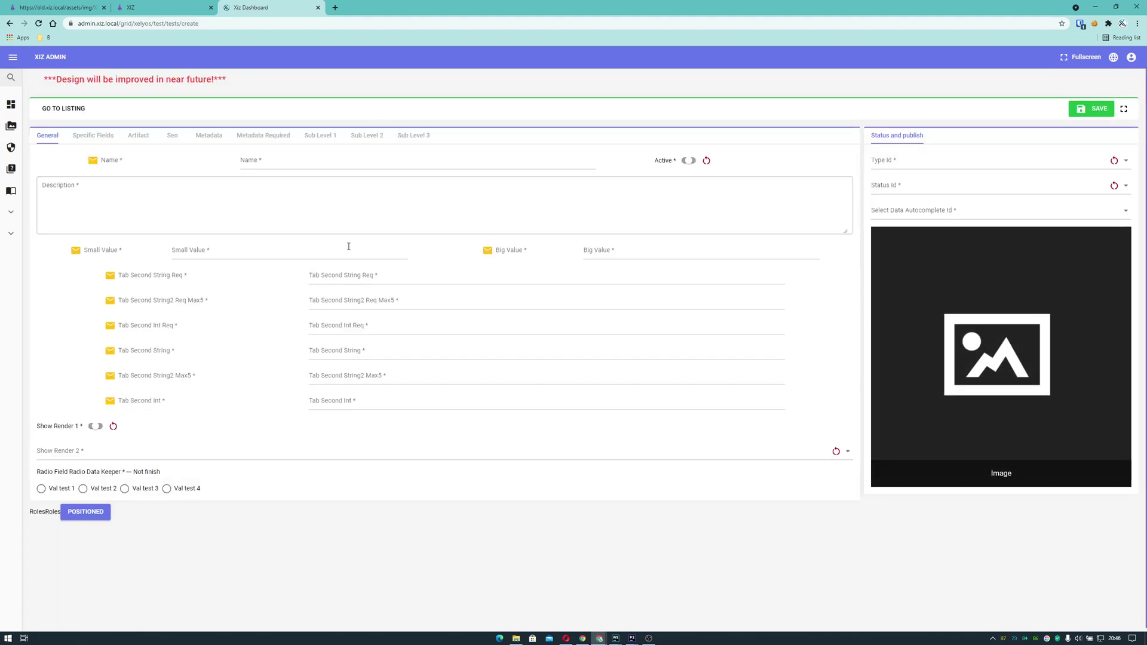
left_click(1007, 331)
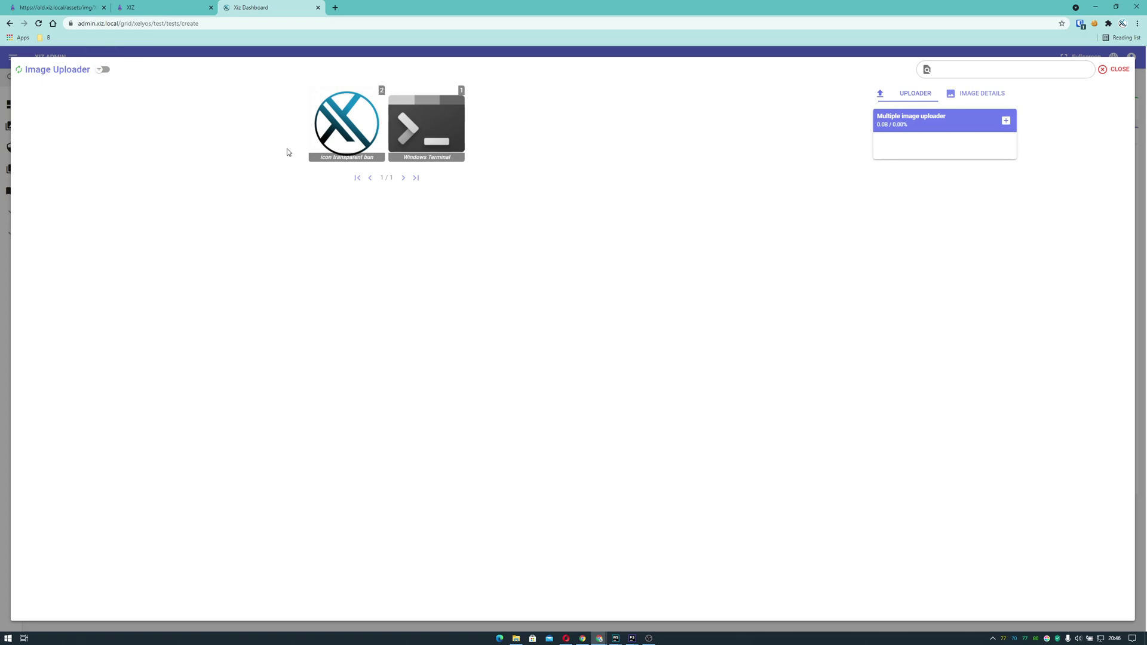
left_click(347, 121)
left_click(403, 132)
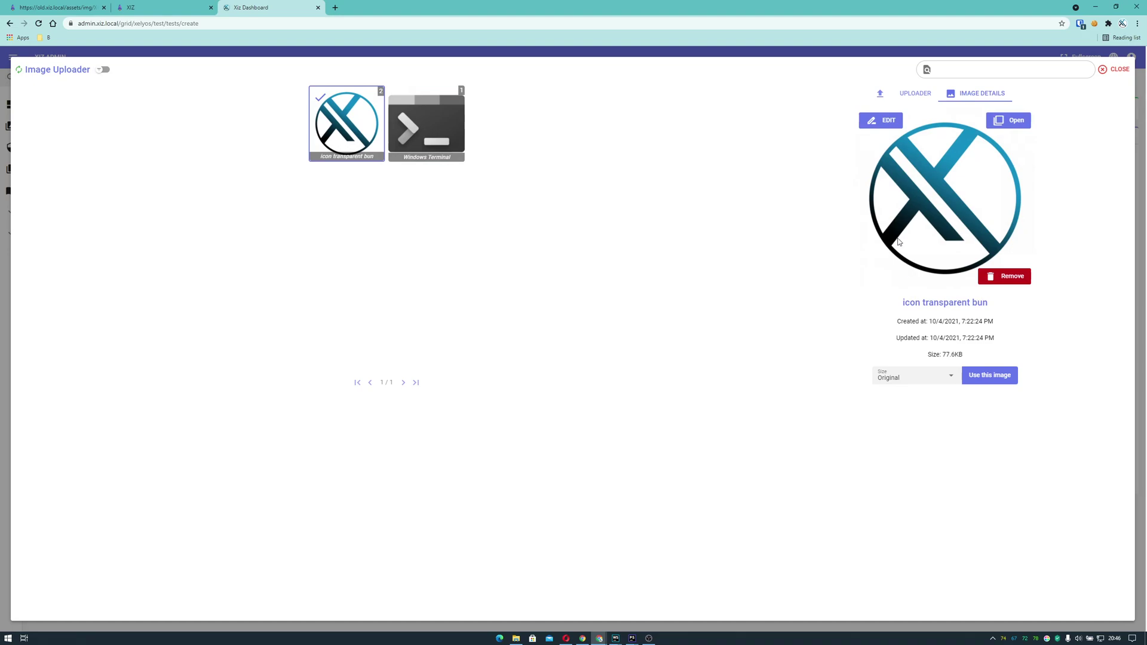
left_click(1115, 69)
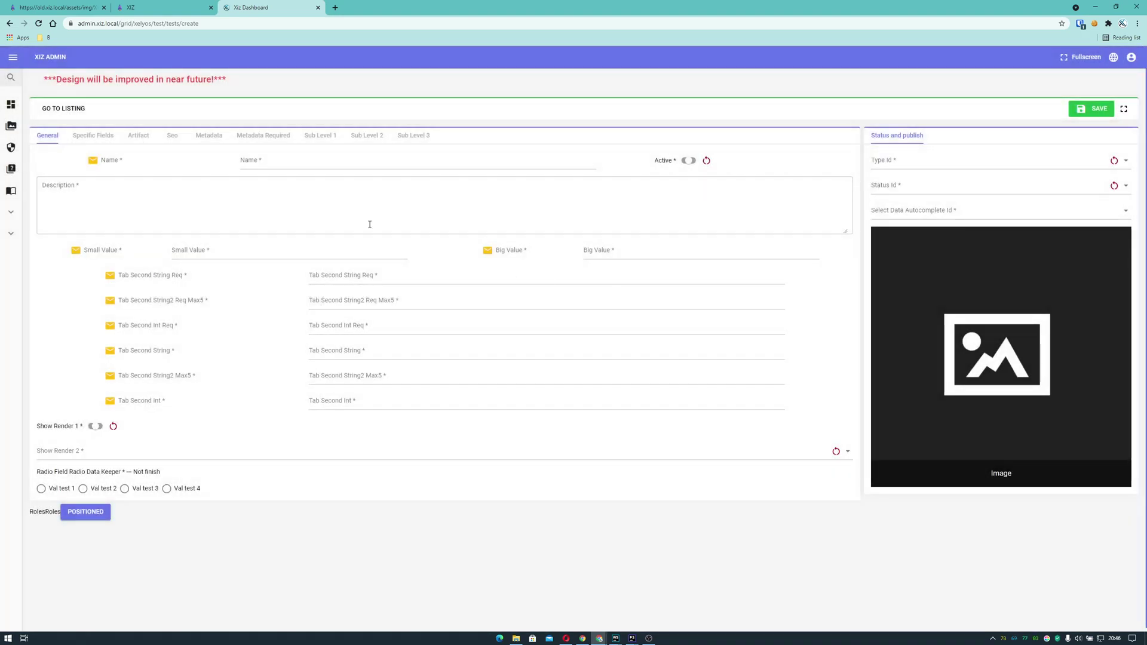
Look through the Specific Fields, Seo, Metadata Required and General sections of the new-record form, and return to the listing
left_click(96, 136)
left_click(171, 136)
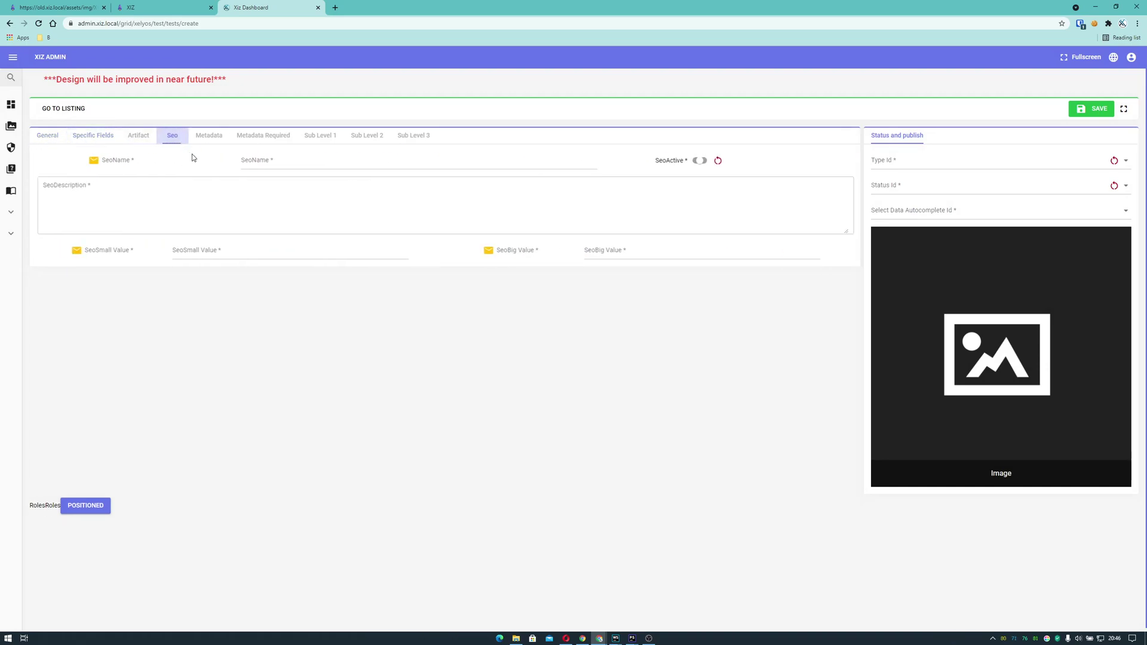
left_click(47, 135)
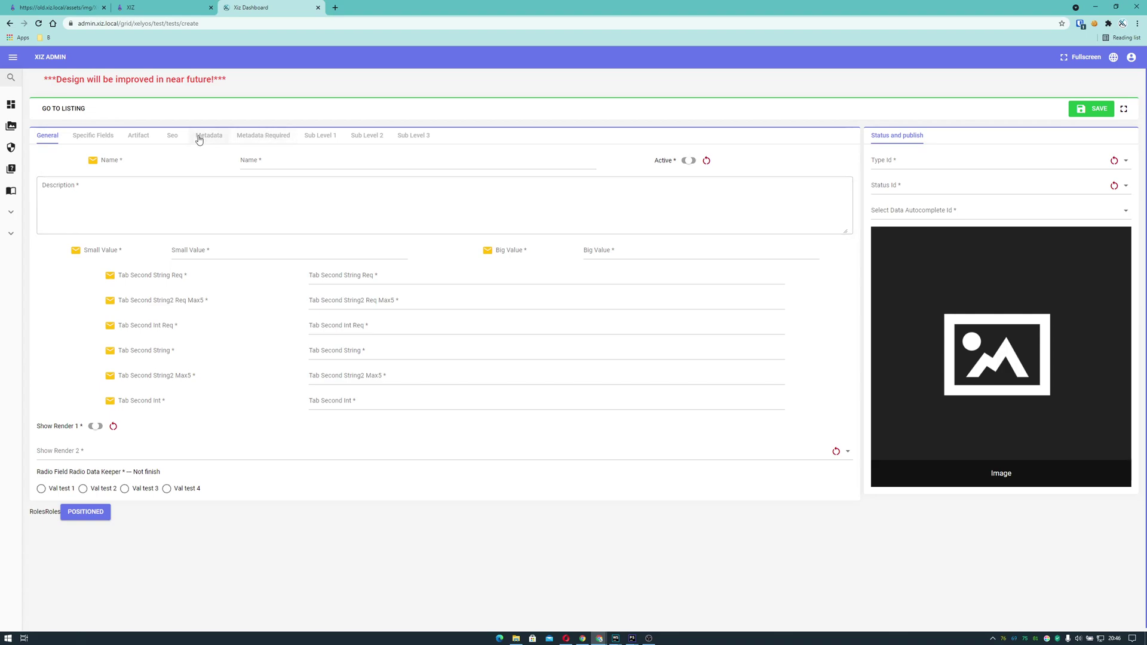
left_click(281, 137)
left_click(48, 135)
left_click(63, 109)
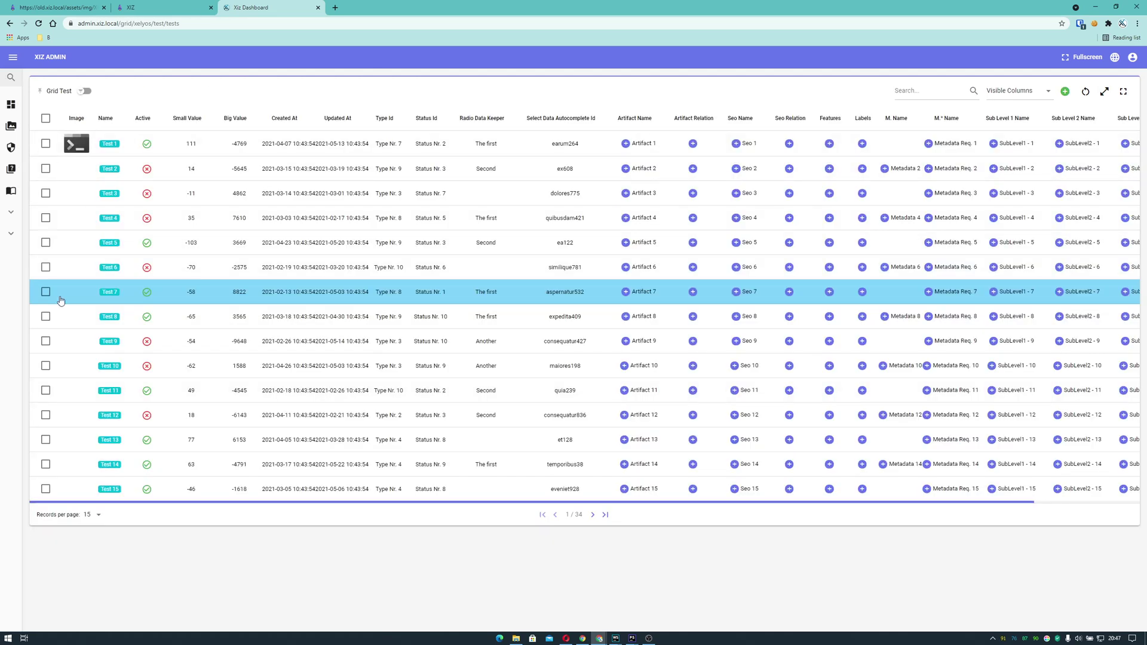
View the blank creation form and the edit form of Test 1, going back to the listing after each
left_click(1065, 92)
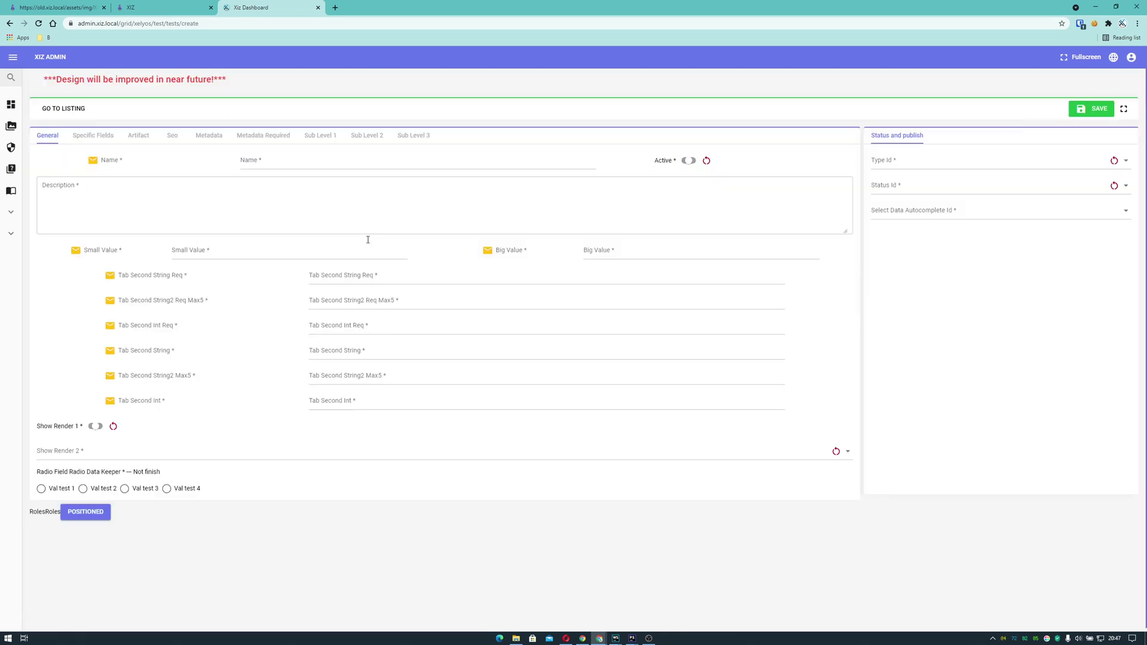
left_click(64, 109)
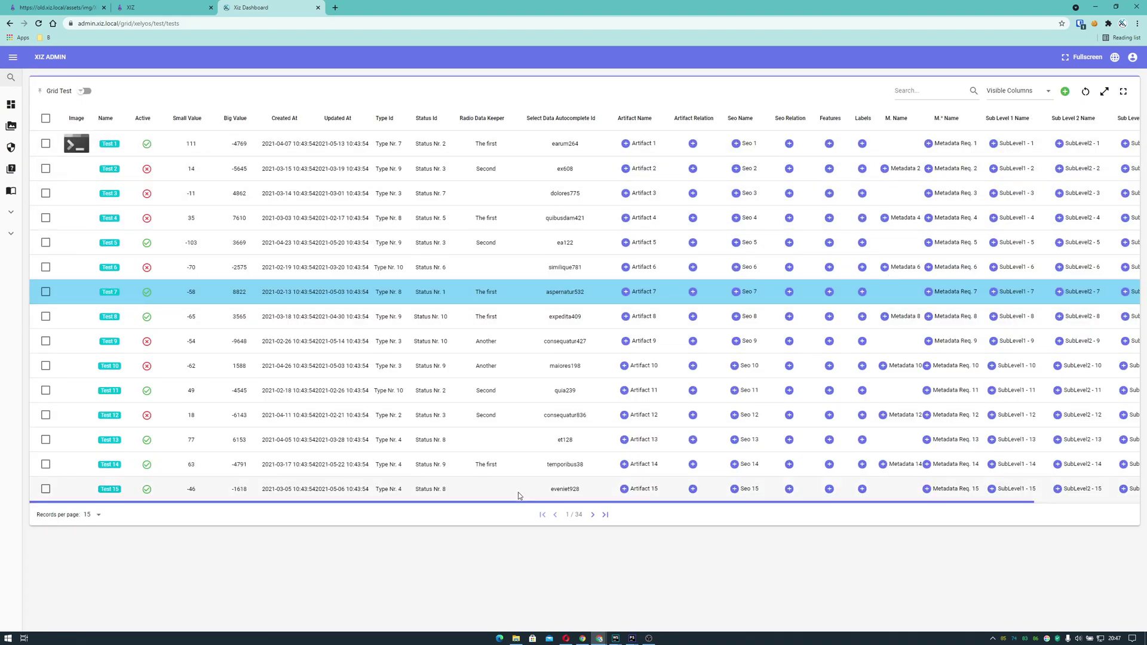
left_click_drag(512, 502, 622, 503)
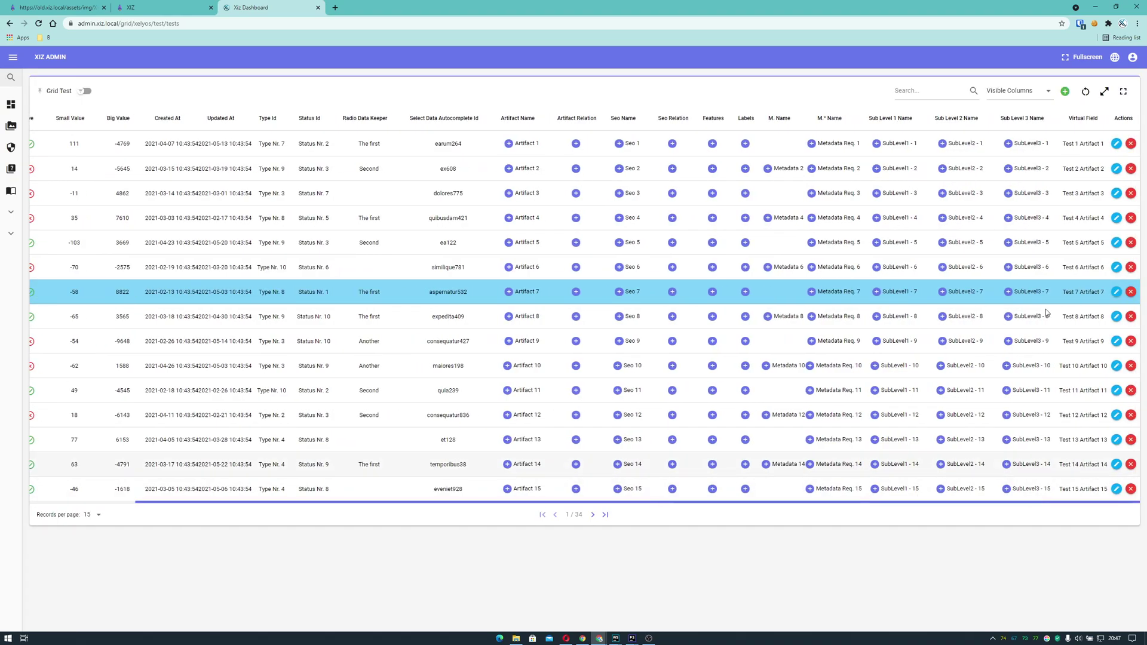
left_click(1116, 145)
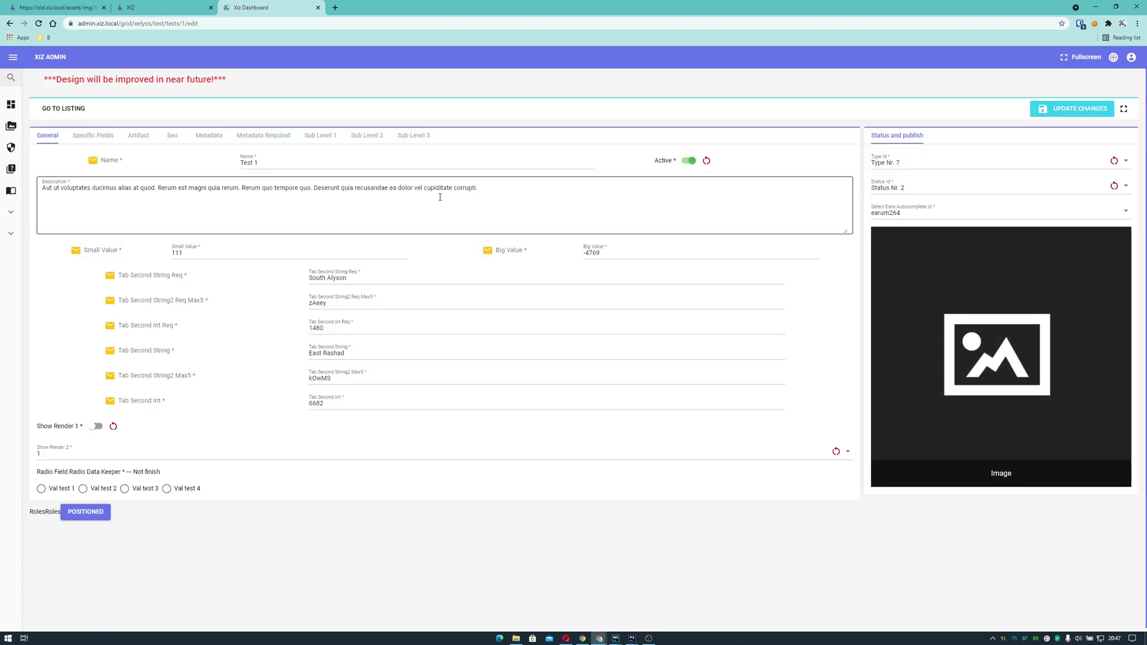
left_click(286, 162)
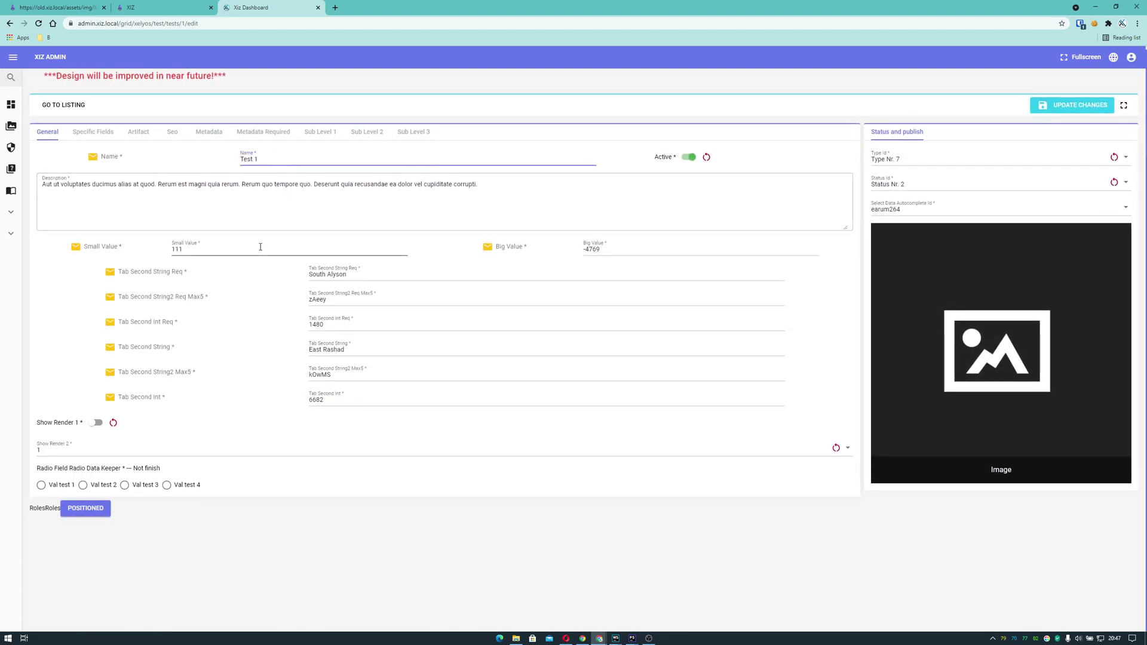
left_click(84, 111)
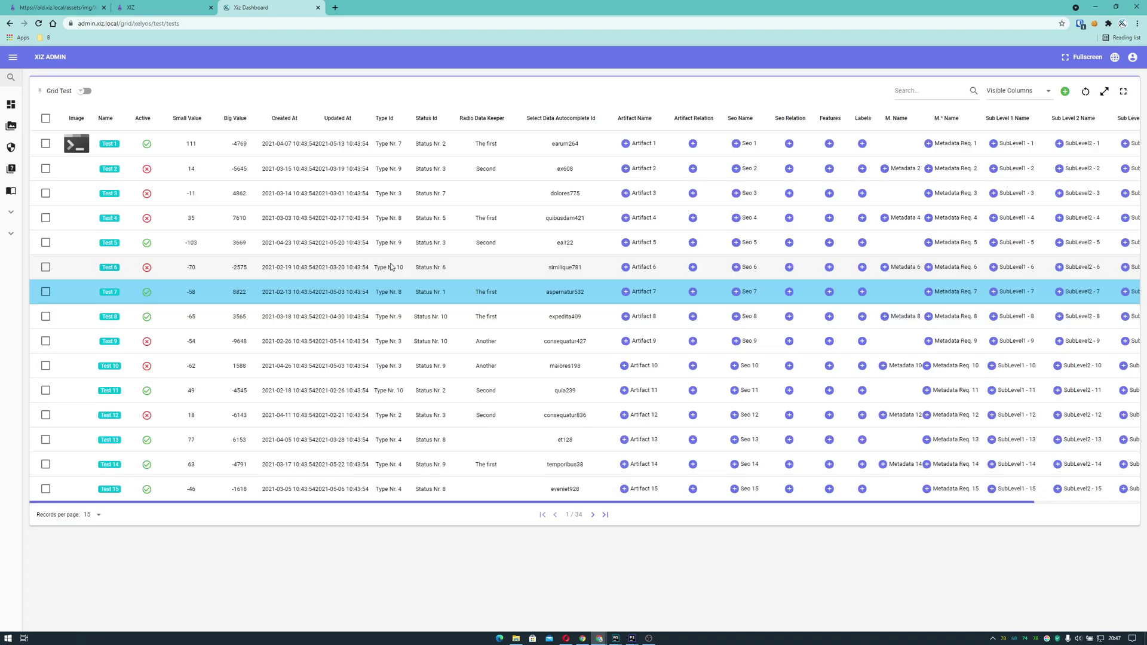
Hide the Created At, Updated At, Type Id and Status Id columns of the Test grid
left_click(1015, 93)
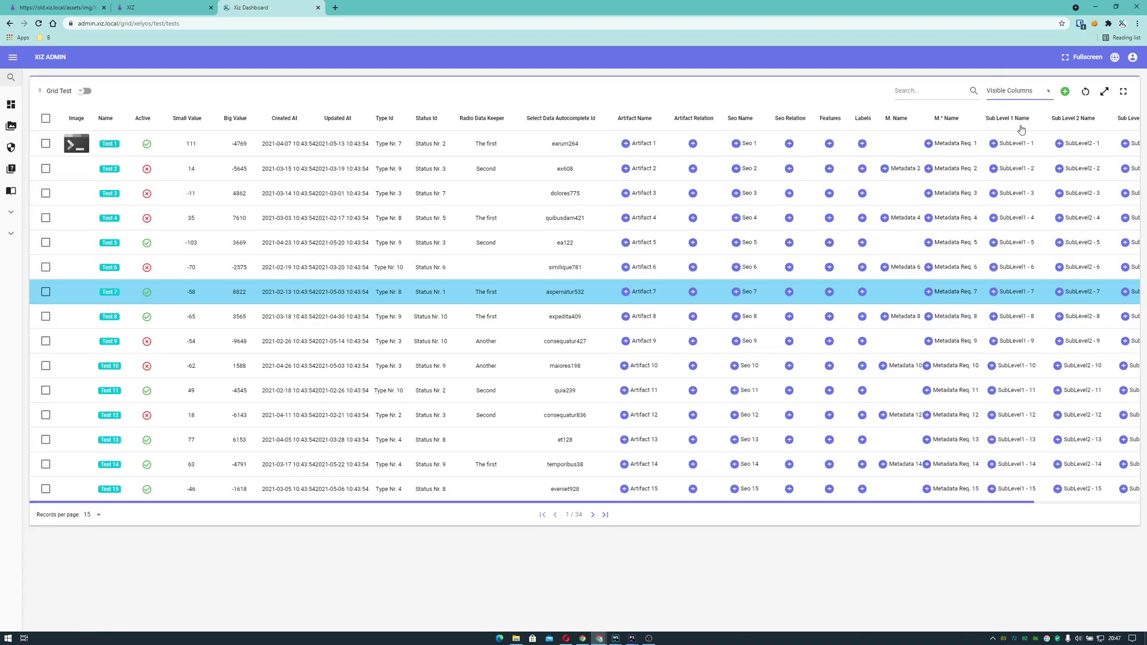
left_click(1014, 196)
left_click(1009, 207)
left_click(1005, 222)
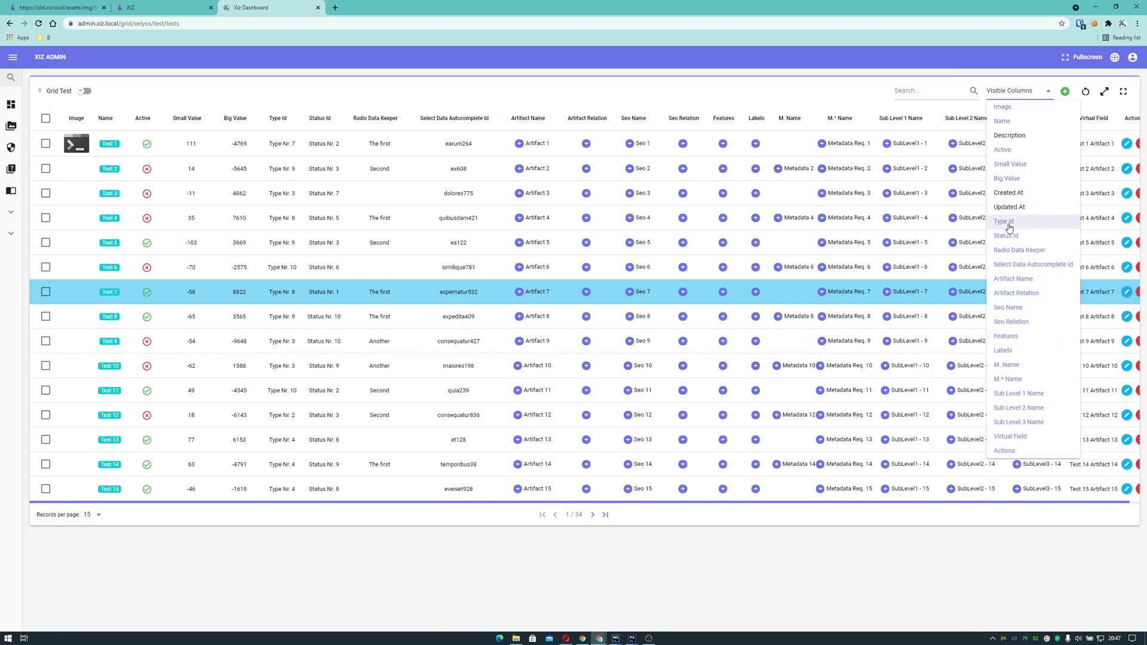
left_click(1007, 236)
left_click(320, 156)
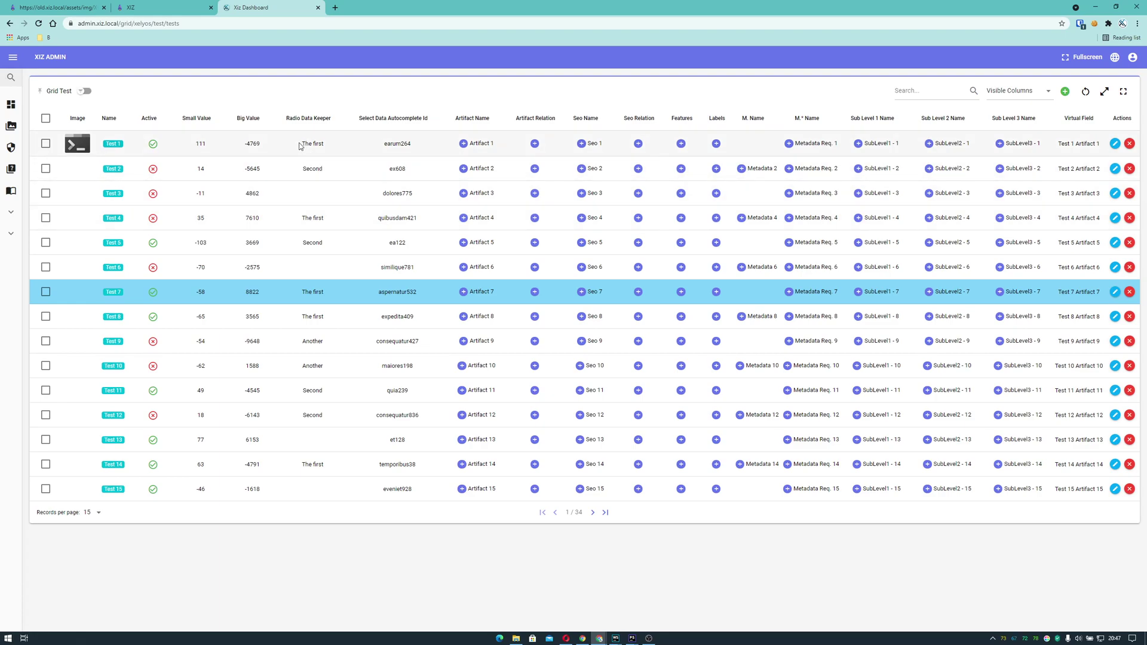
Examine the Radio Data Keeper values of Test 1 and Test 4 and the Name value of Test 1
left_click_drag(302, 146, 330, 145)
left_click(309, 85)
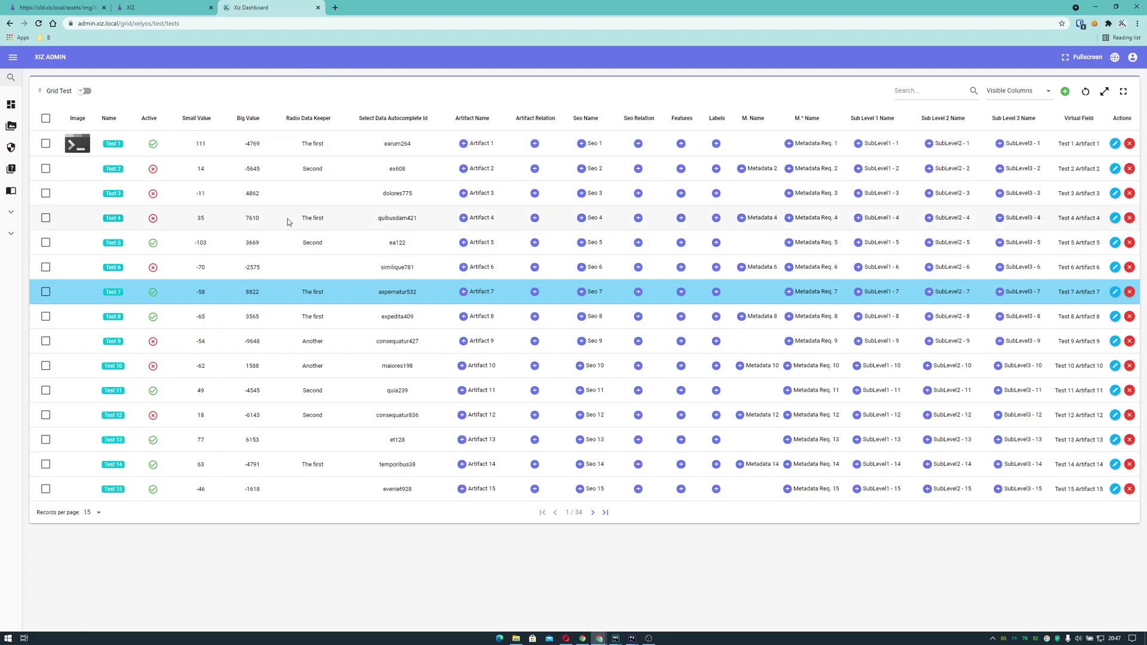
left_click_drag(302, 219, 328, 222)
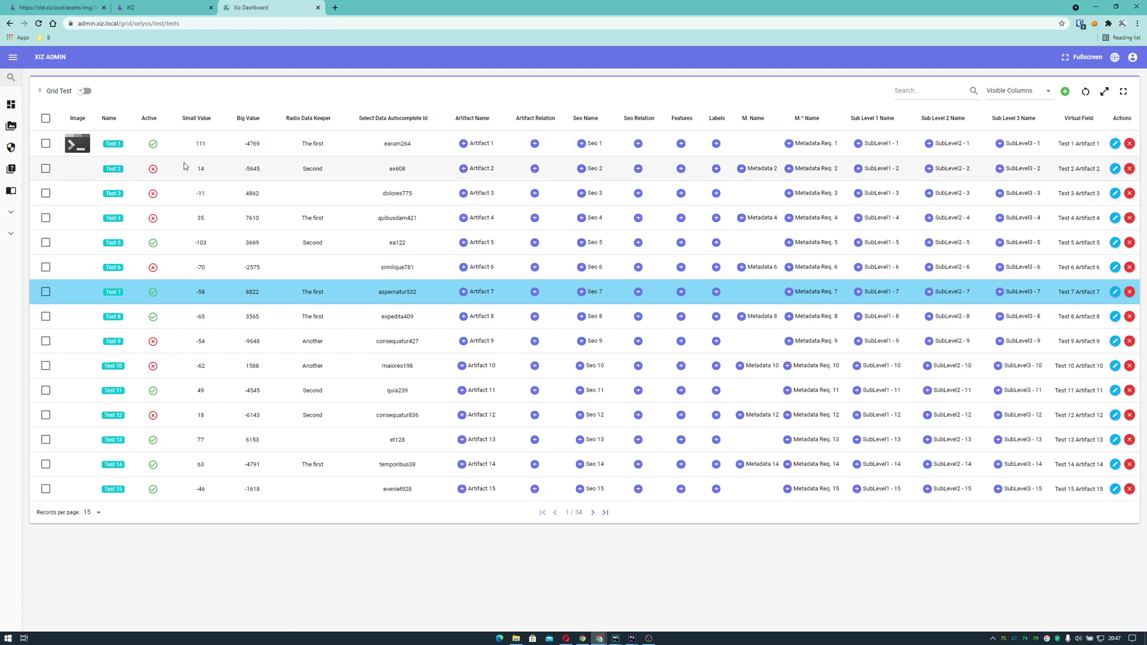
left_click_drag(105, 143, 124, 144)
left_click(500, 82)
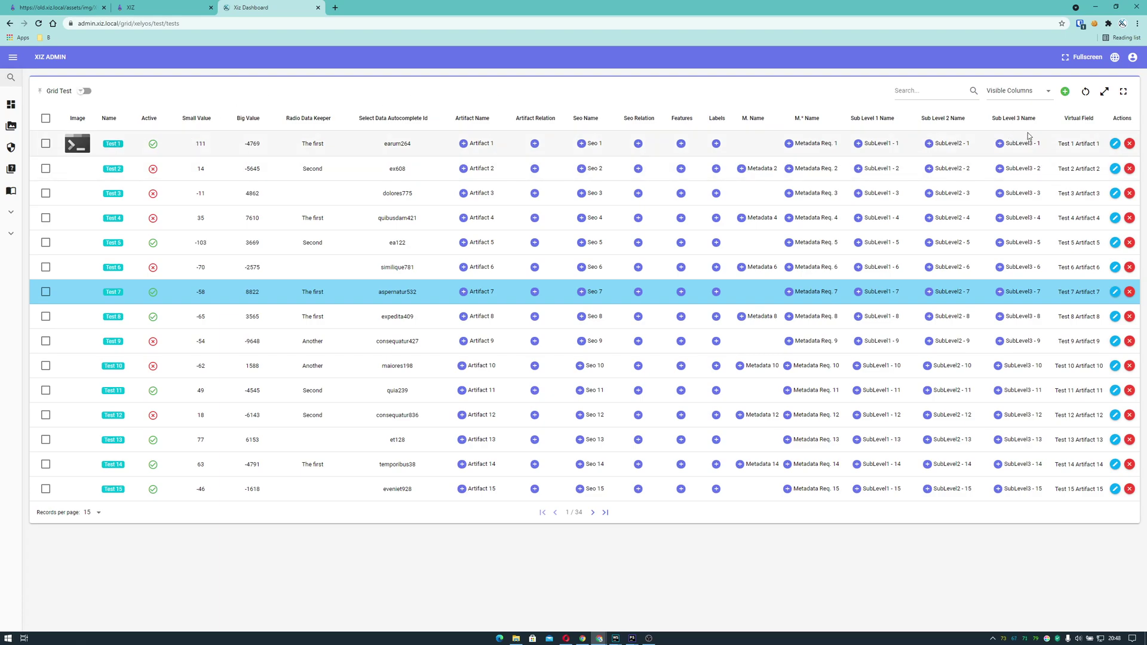
View the Test grid in full screen, return to the normal view and look over the Test 2 record
left_click(1121, 93)
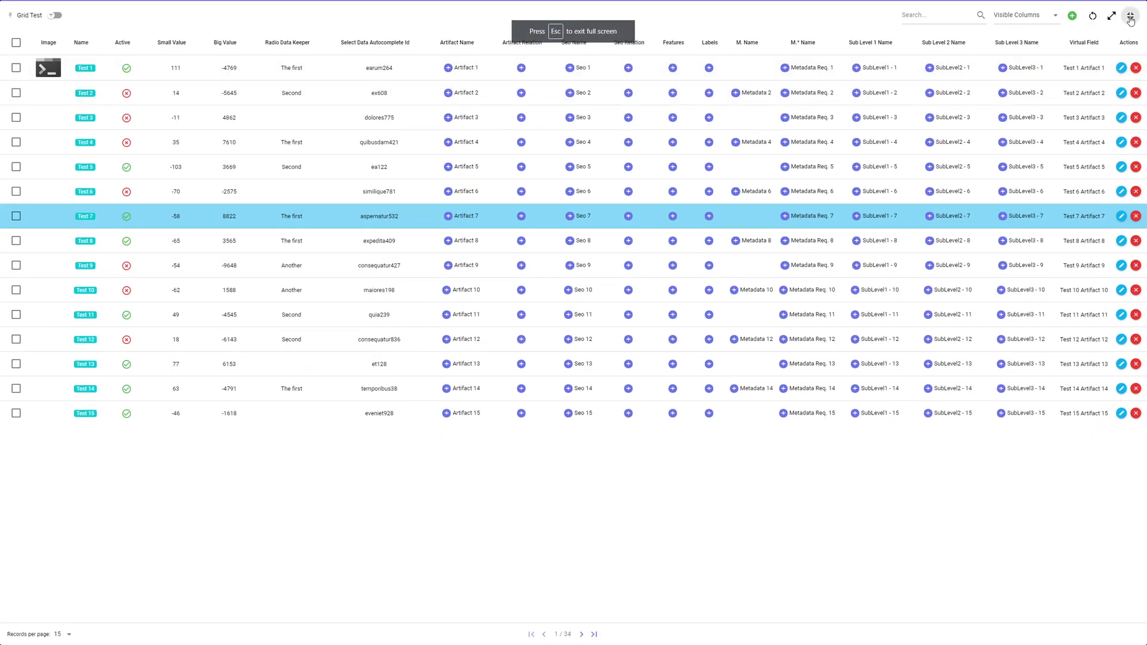
left_click(1130, 18)
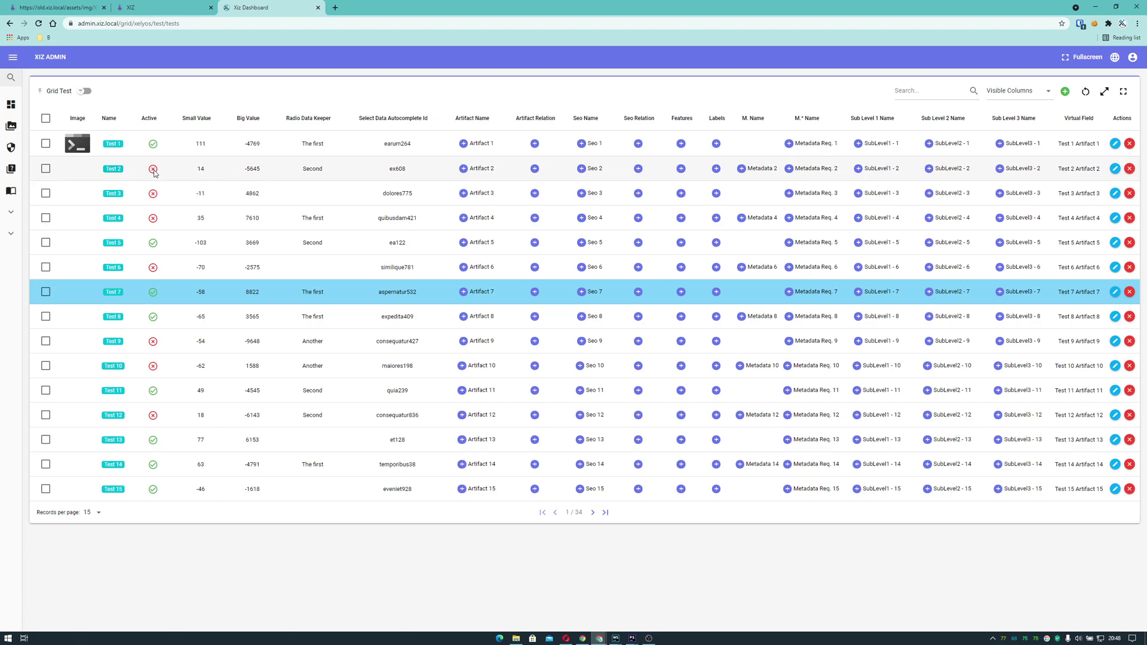
left_click_drag(200, 168, 324, 166)
left_click(344, 167)
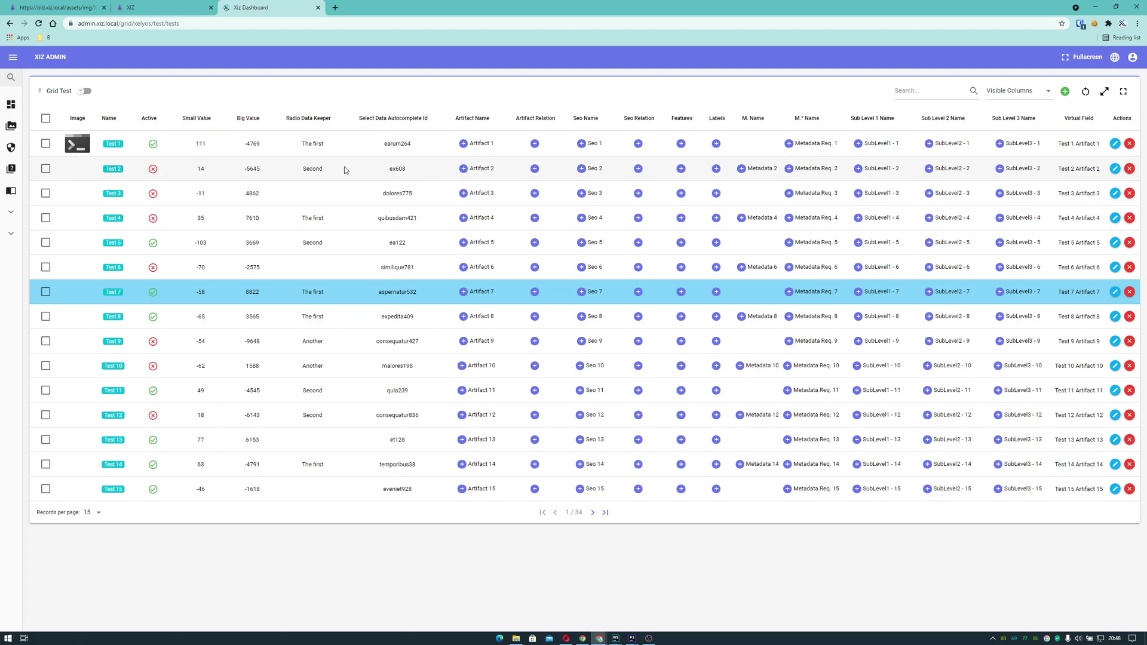